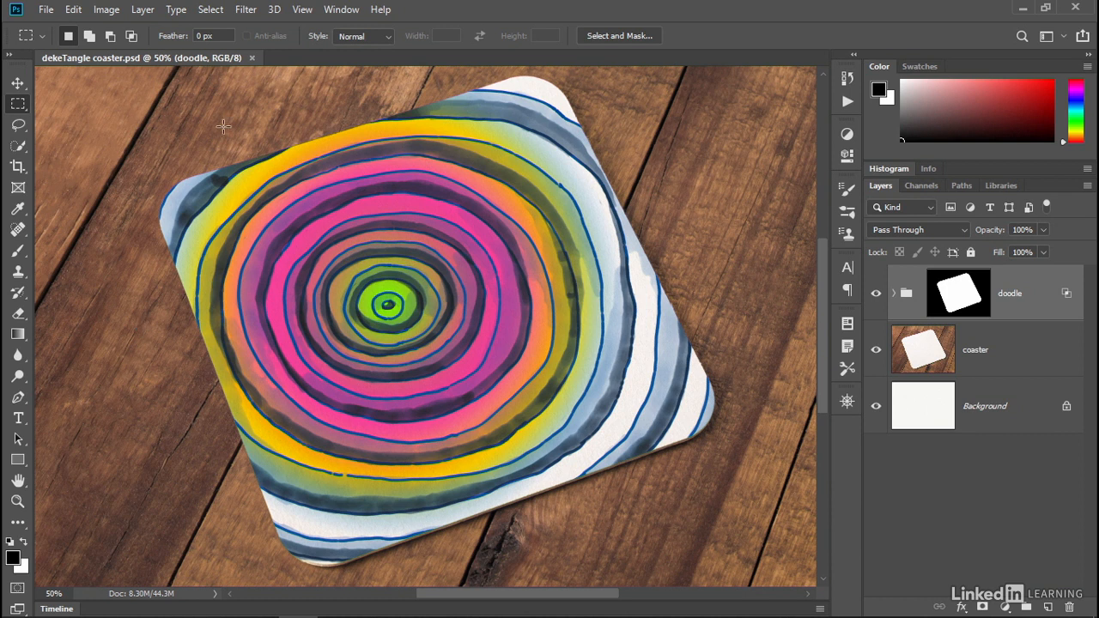
# - Search Photoshop for undo and briefly activate the History Brush tool before returning to the Rectangular Marquee
pyautogui.click(74, 11)
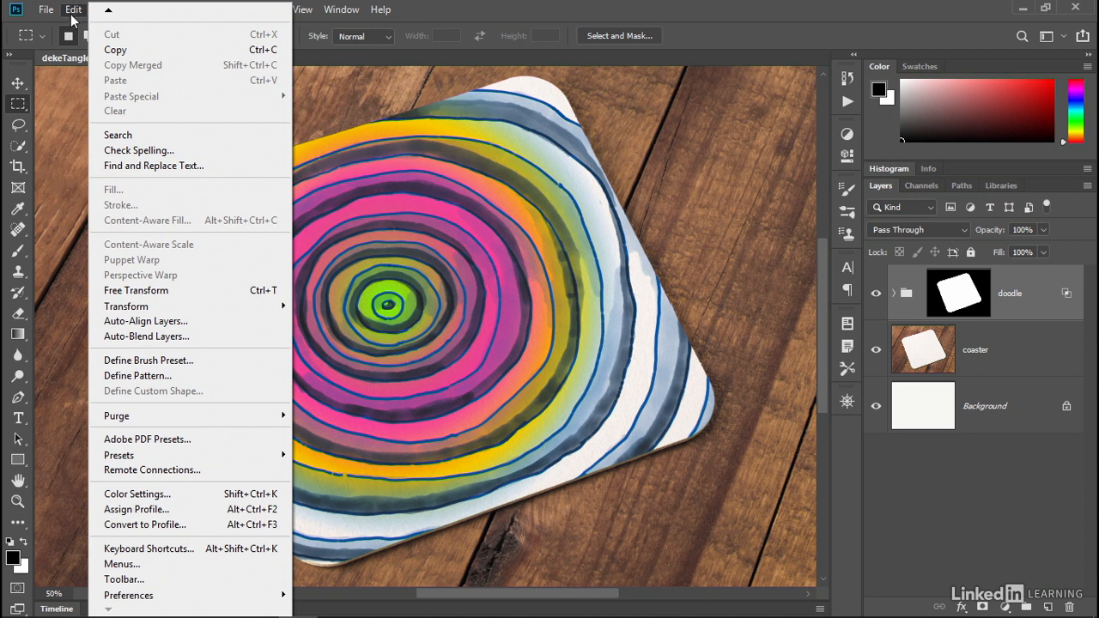
pyautogui.click(215, 140)
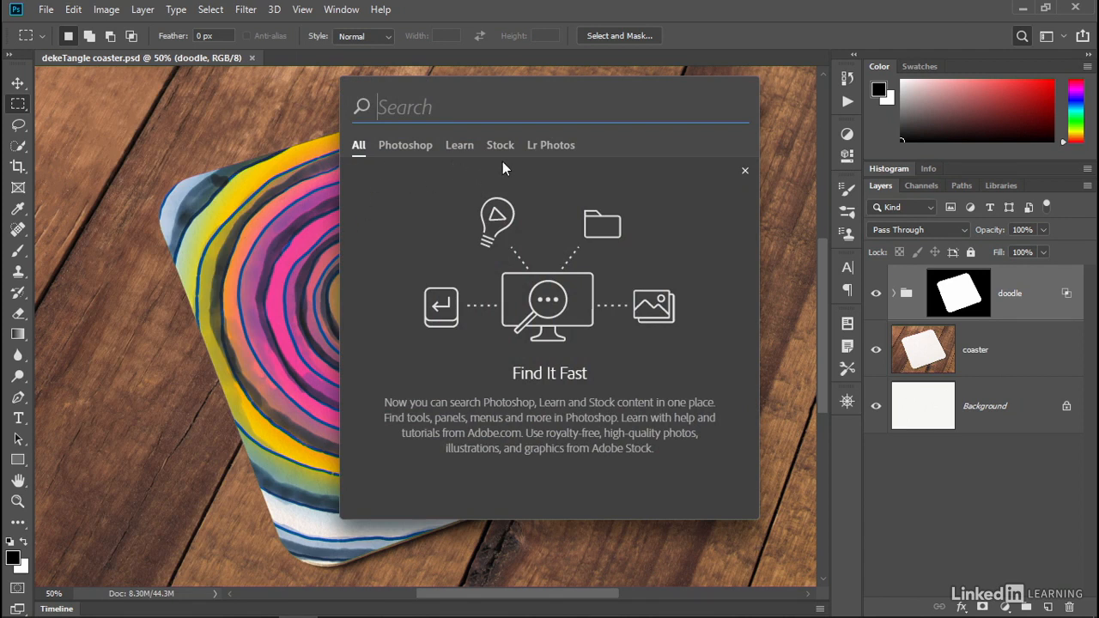
pyautogui.write('undo')
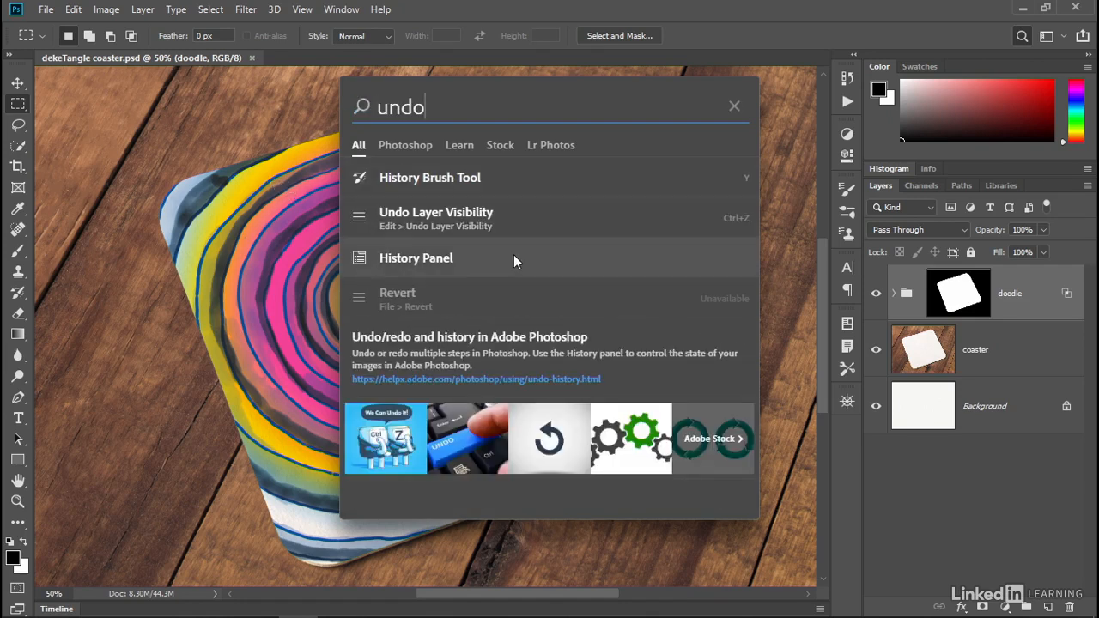
pyautogui.click(505, 177)
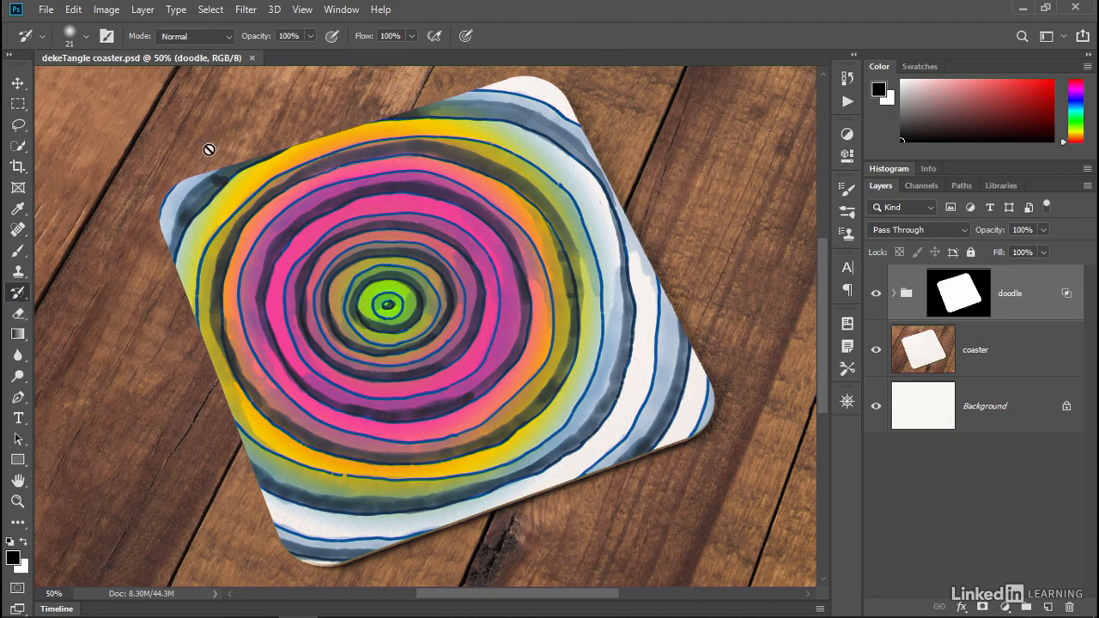
pyautogui.click(20, 110)
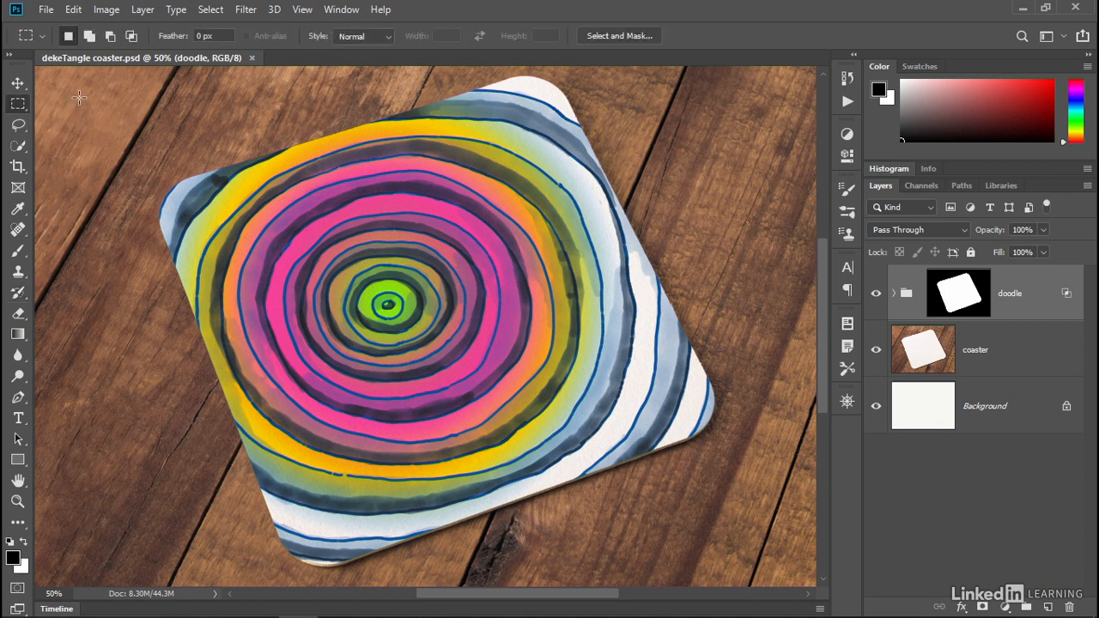
# - Run Undo Layer Visibility from the undo search results, then show the coaster layer again
pyautogui.click(73, 11)
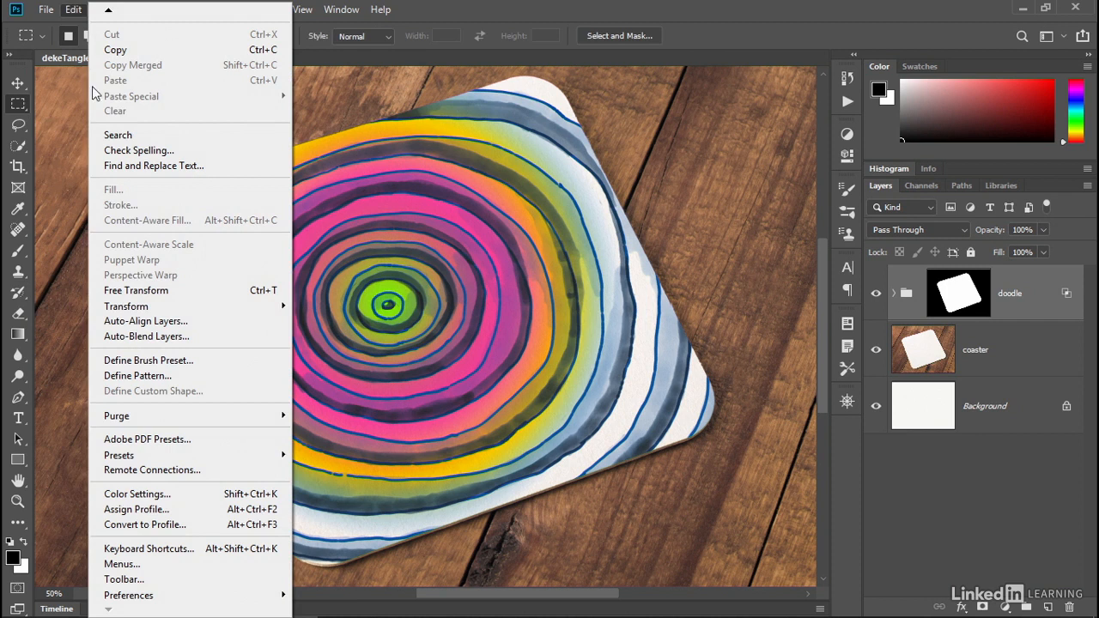
pyautogui.click(207, 137)
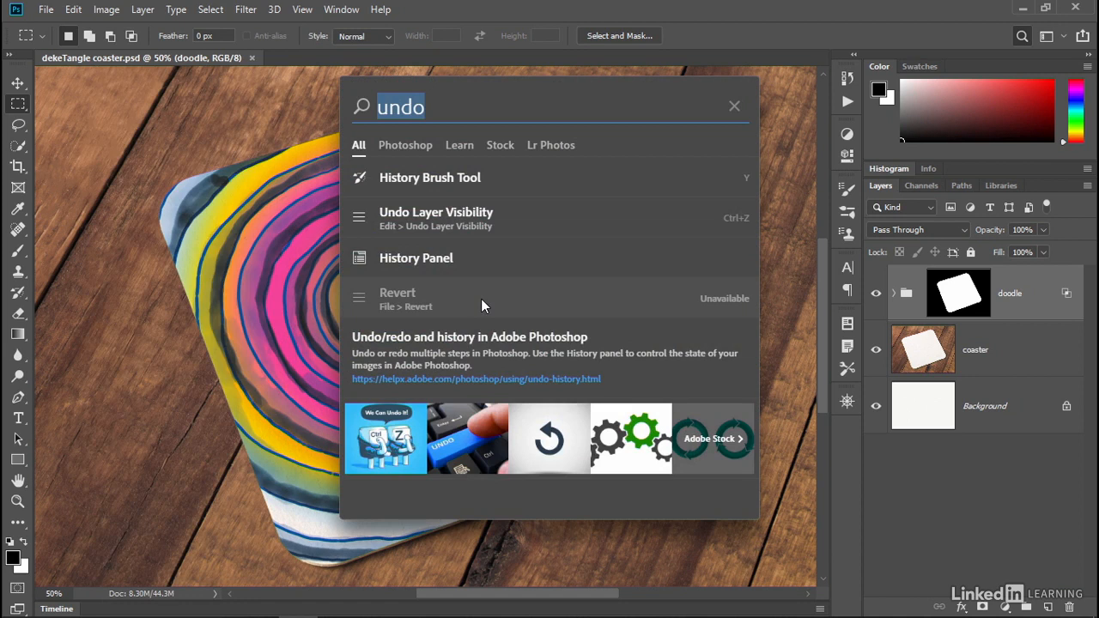
pyautogui.click(524, 218)
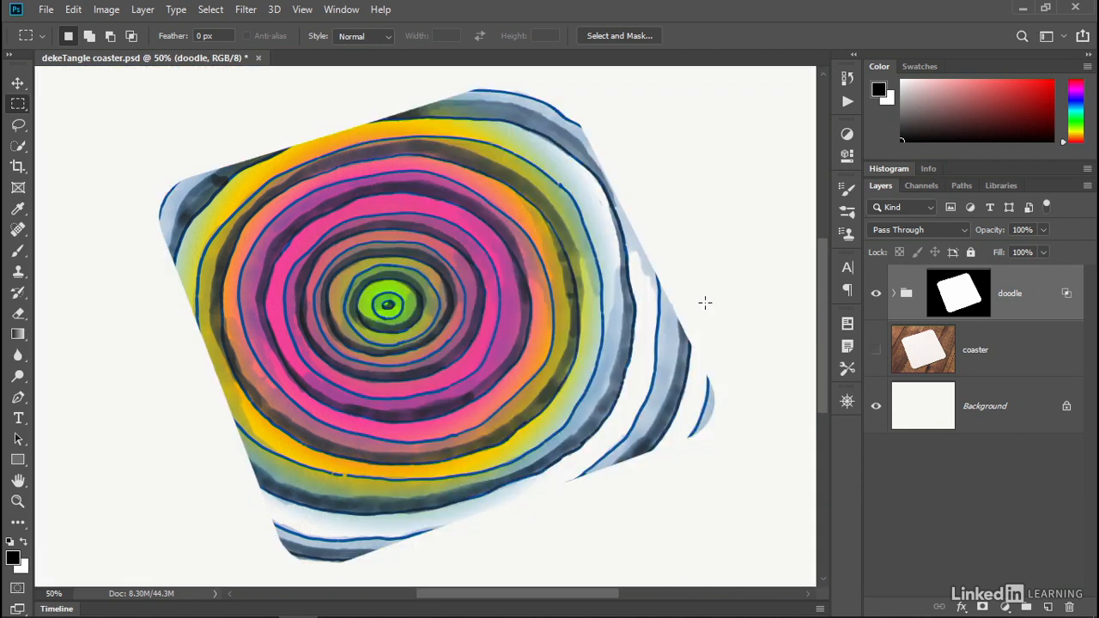
pyautogui.click(876, 350)
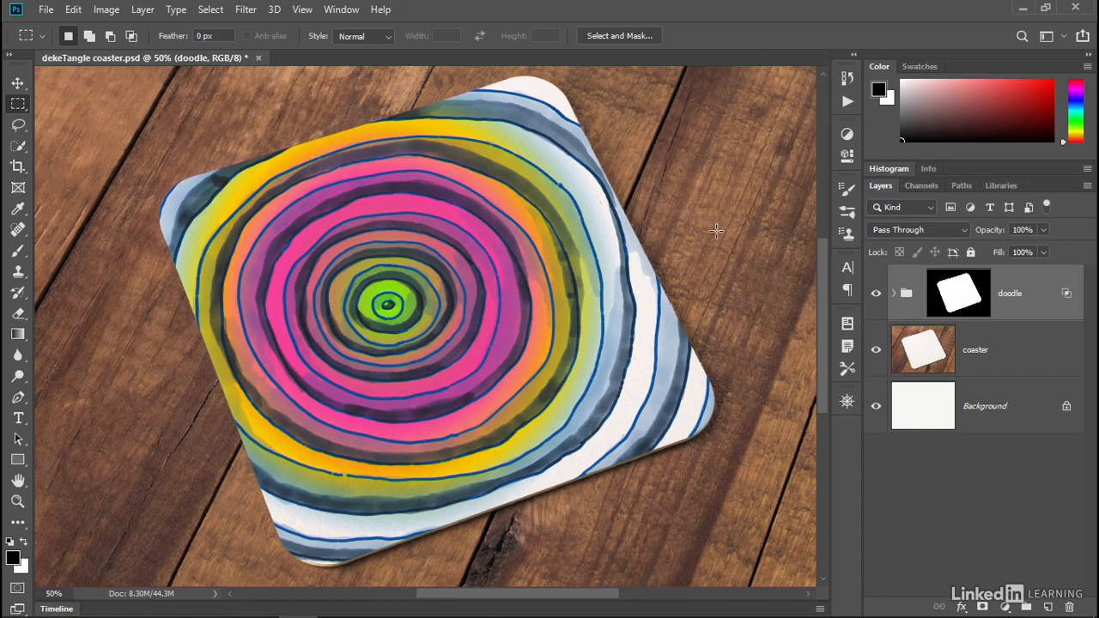
# - Open Select and Mask for the doodle group's layer mask and cancel it
pyautogui.doubleClick(959, 296)
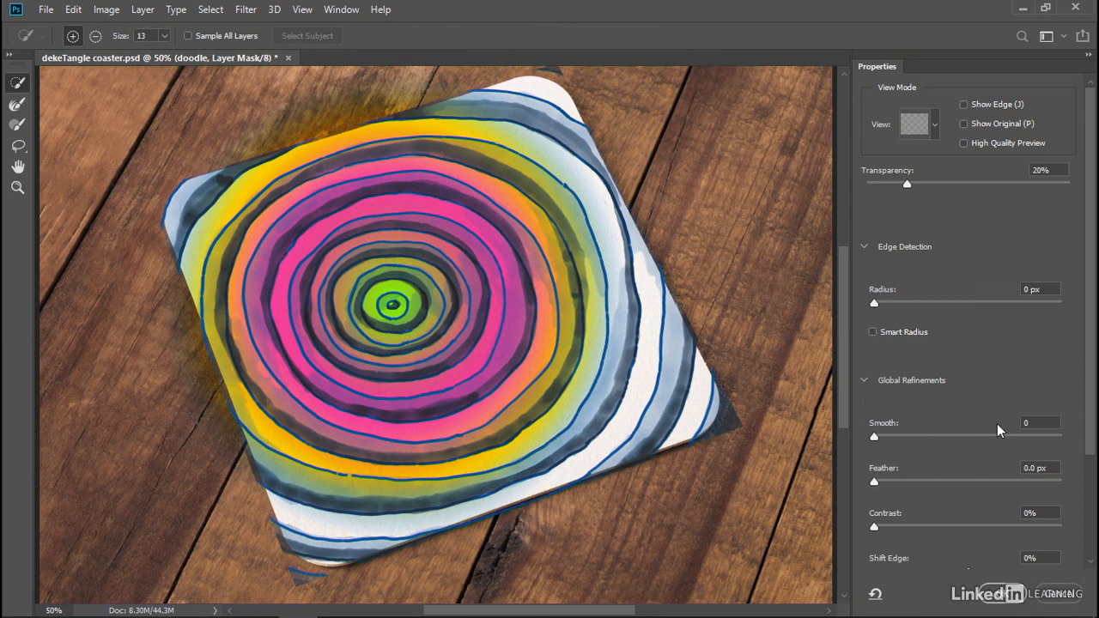
pyautogui.click(1061, 599)
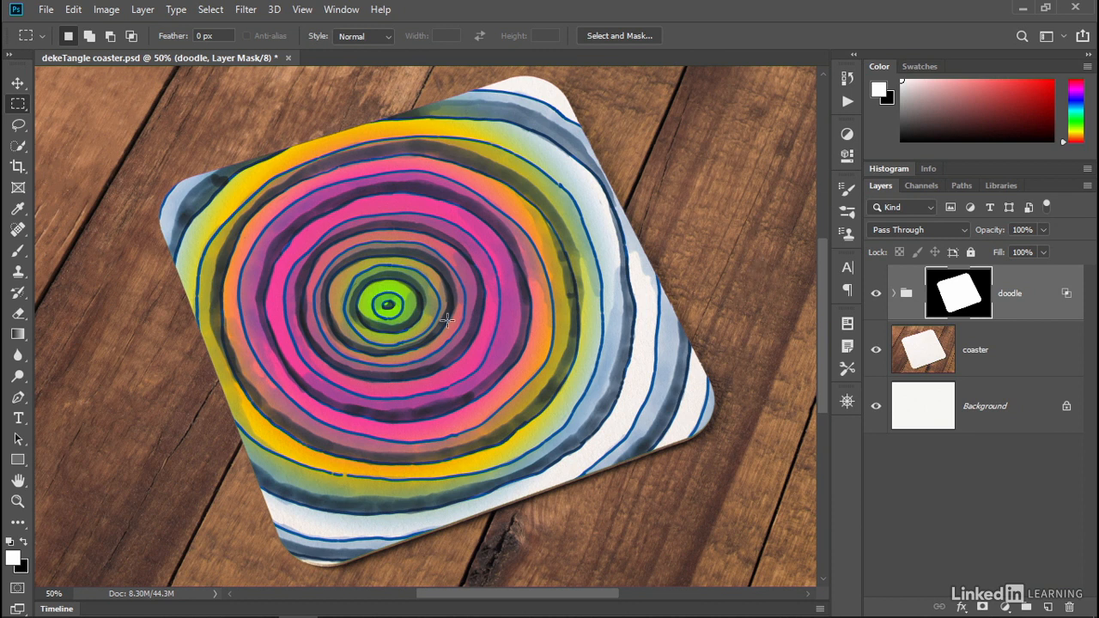
# - Open Preferences and browse the General, File Handling and Tools panels
pyautogui.click(73, 10)
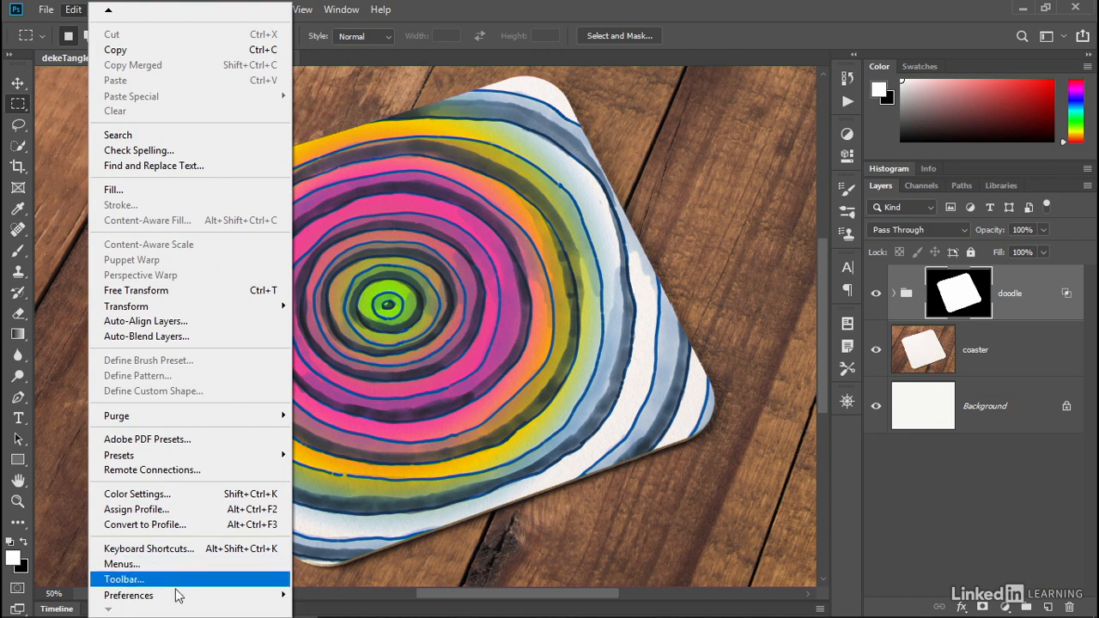
pyautogui.moveTo(186, 599)
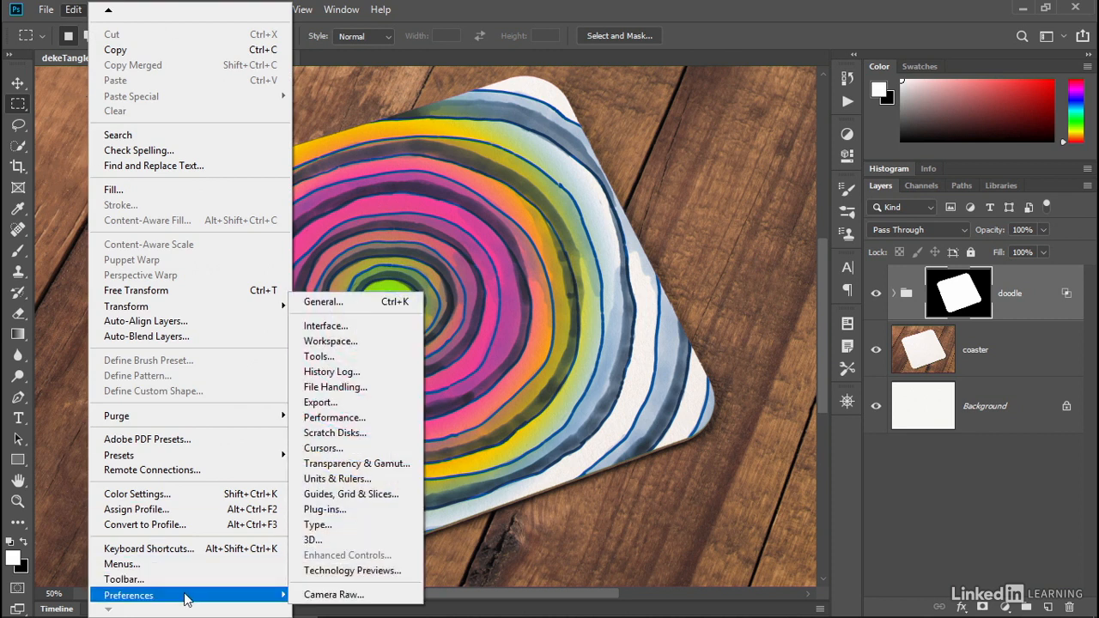
pyautogui.click(370, 299)
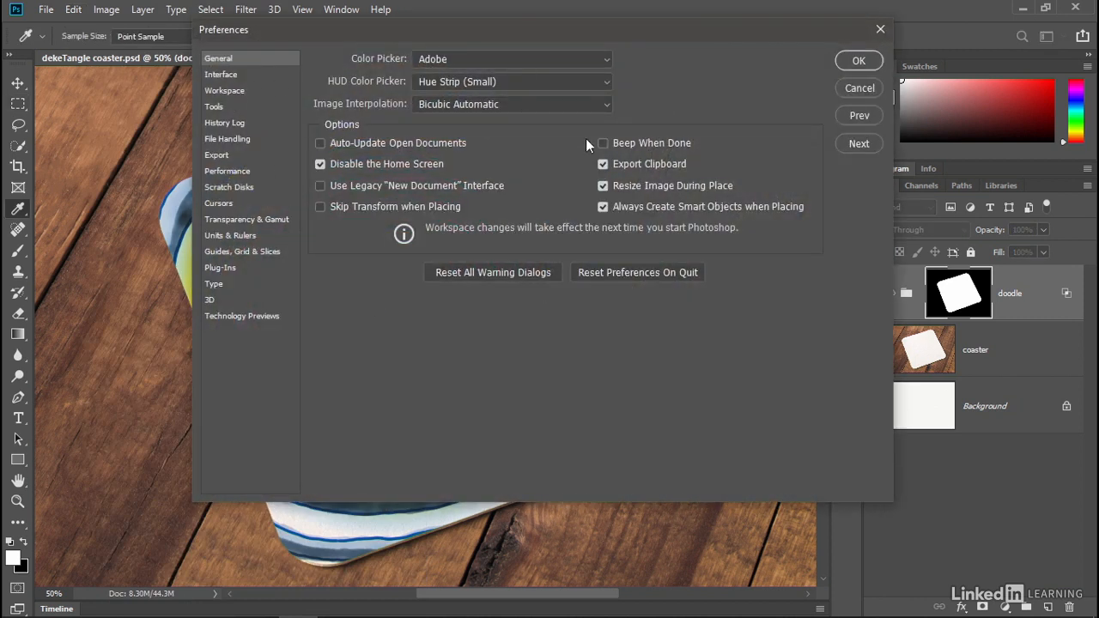
pyautogui.click(230, 139)
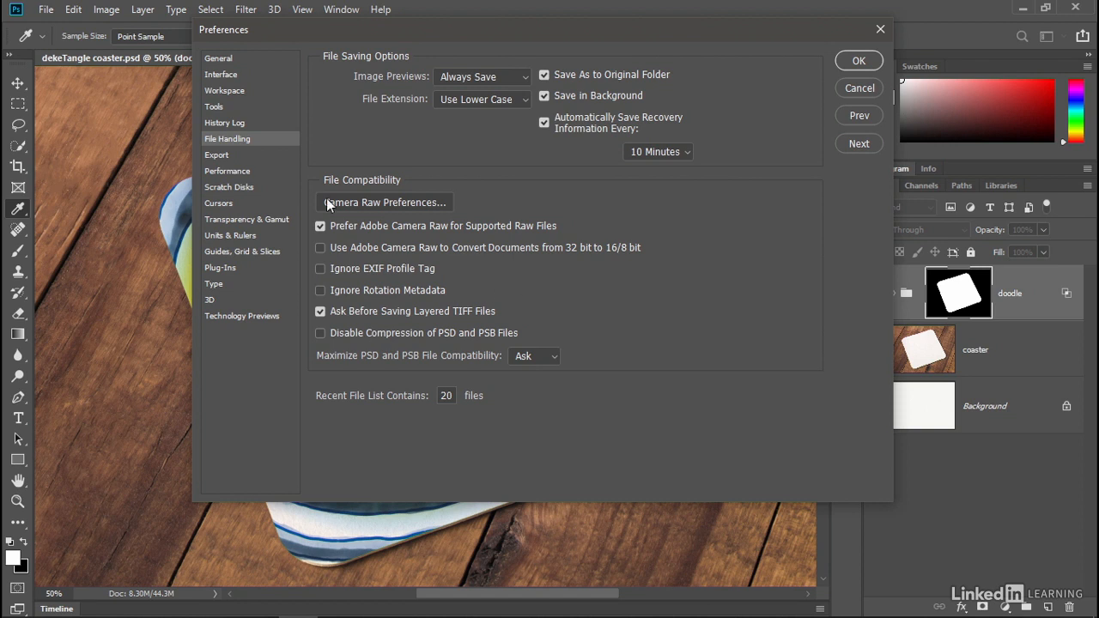
pyautogui.click(227, 107)
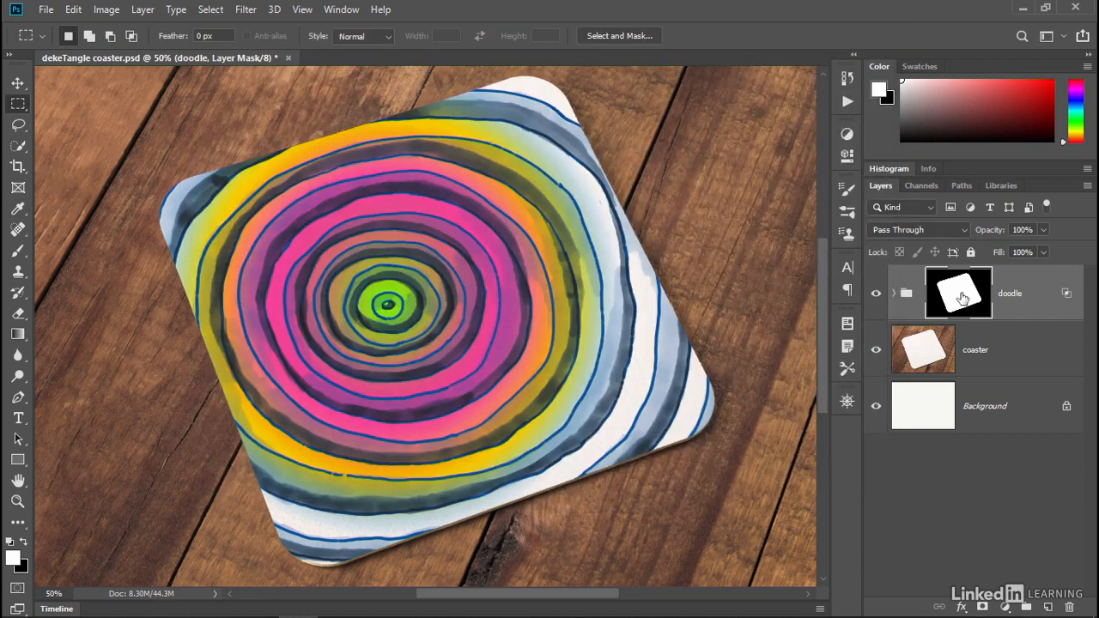
# - Open the Properties panel for the doodle group's layer mask and close it again
pyautogui.doubleClick(963, 297)
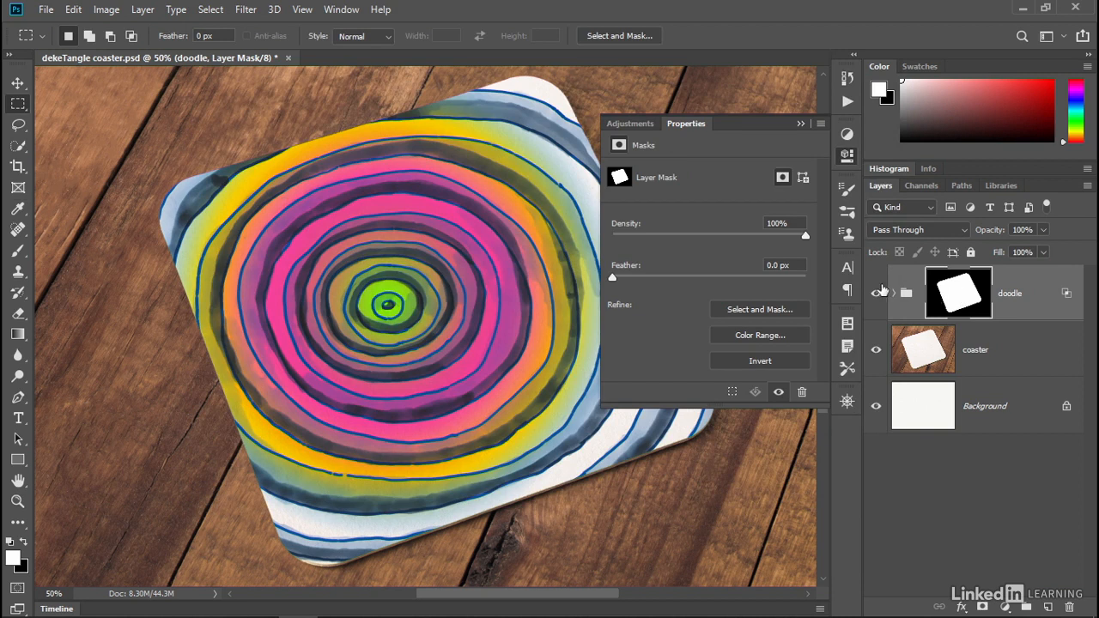
pyautogui.click(498, 171)
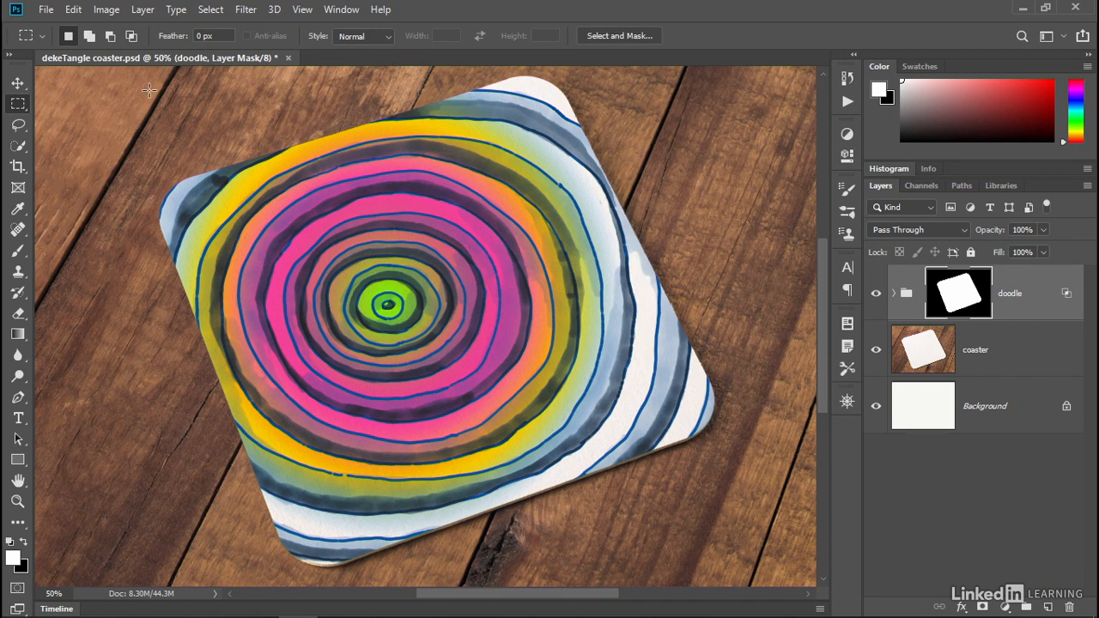
# - Search Photoshop for layer mask and close the search
pyautogui.click(76, 9)
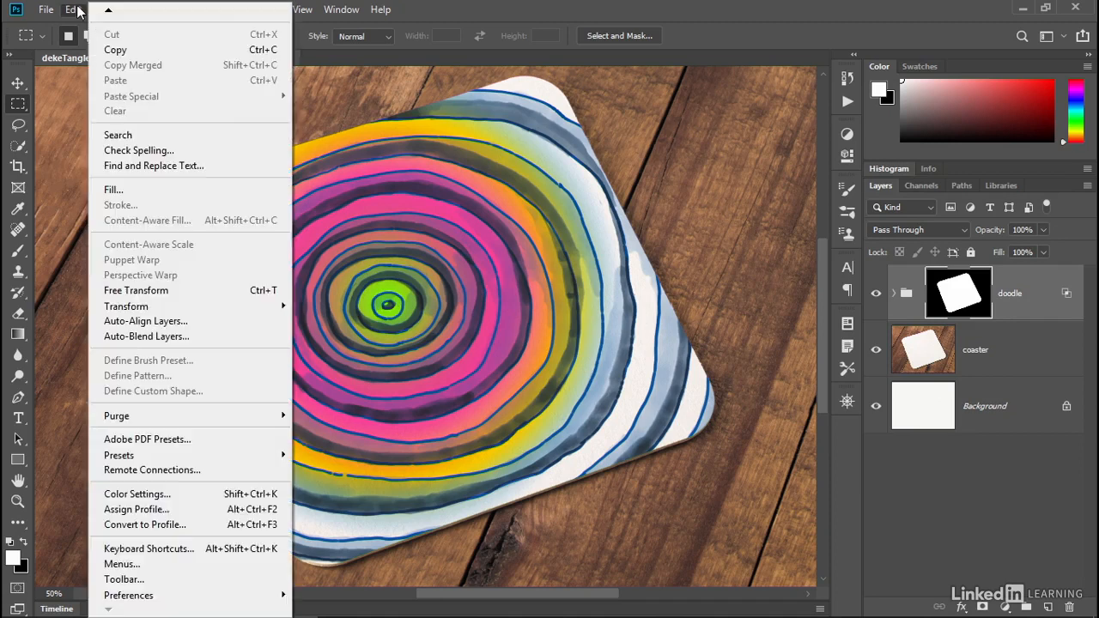
pyautogui.click(172, 137)
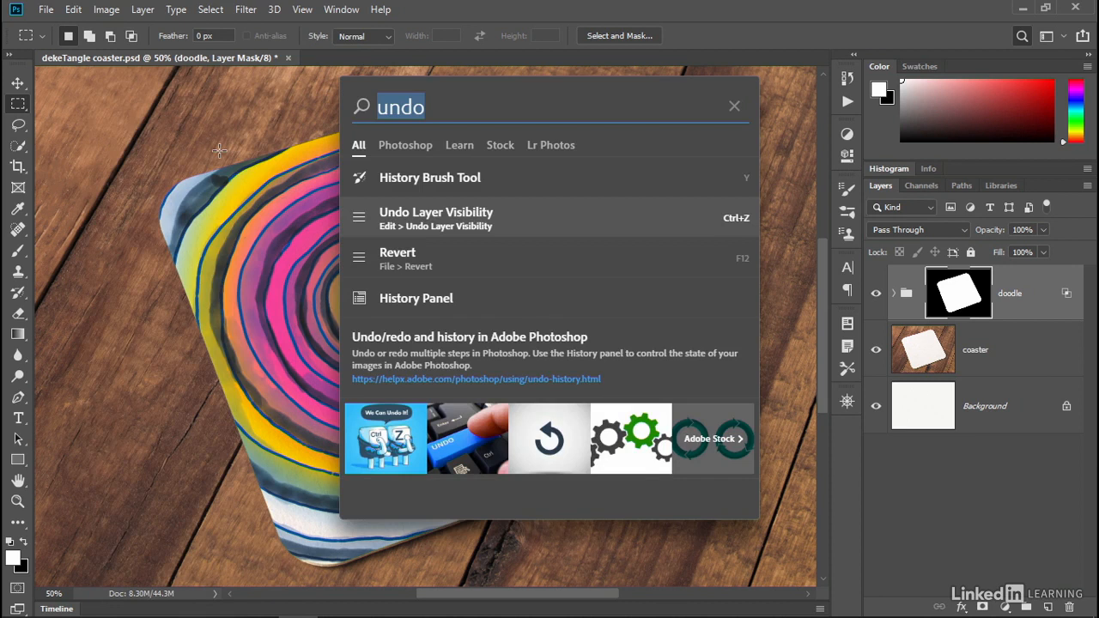
pyautogui.write('layer mask')
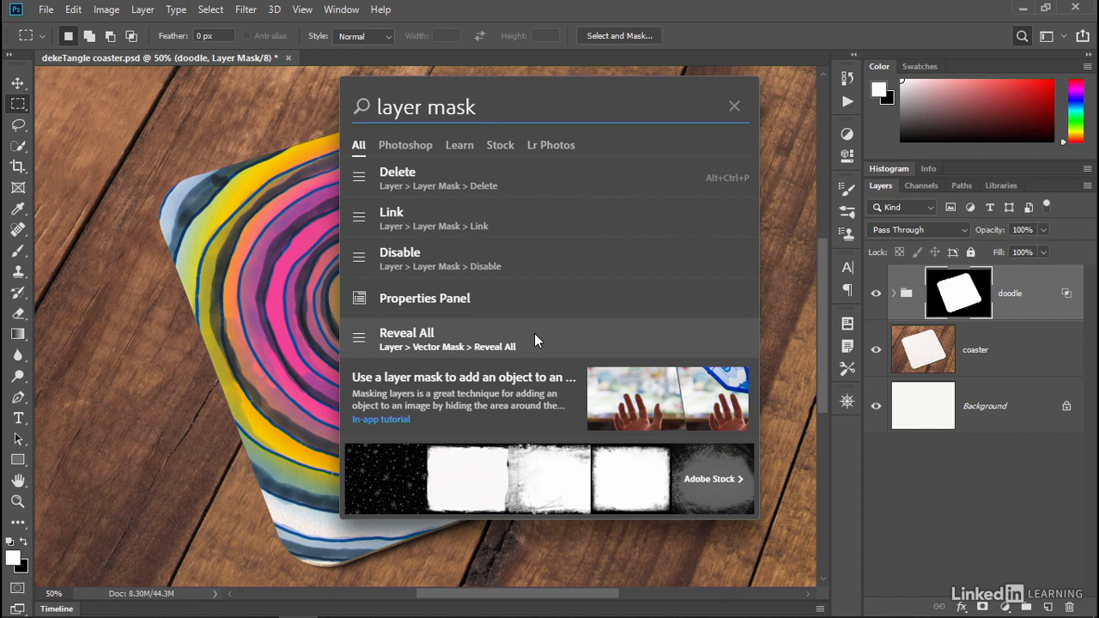
pyautogui.press('Escape')
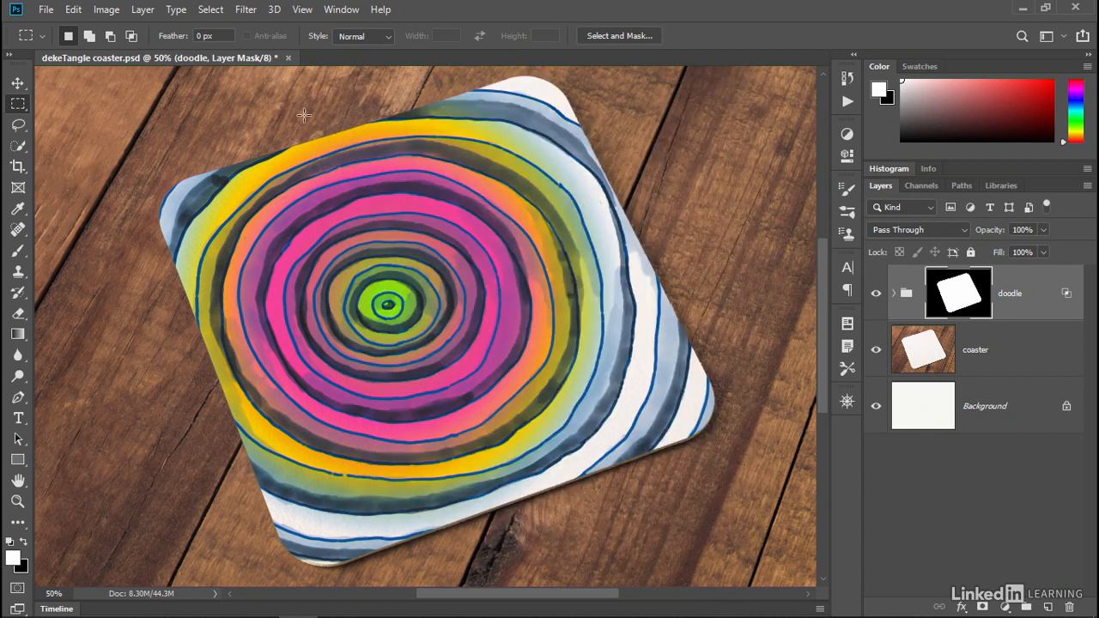
# - Expand the doodle group and select the circles layer
pyautogui.click(243, 11)
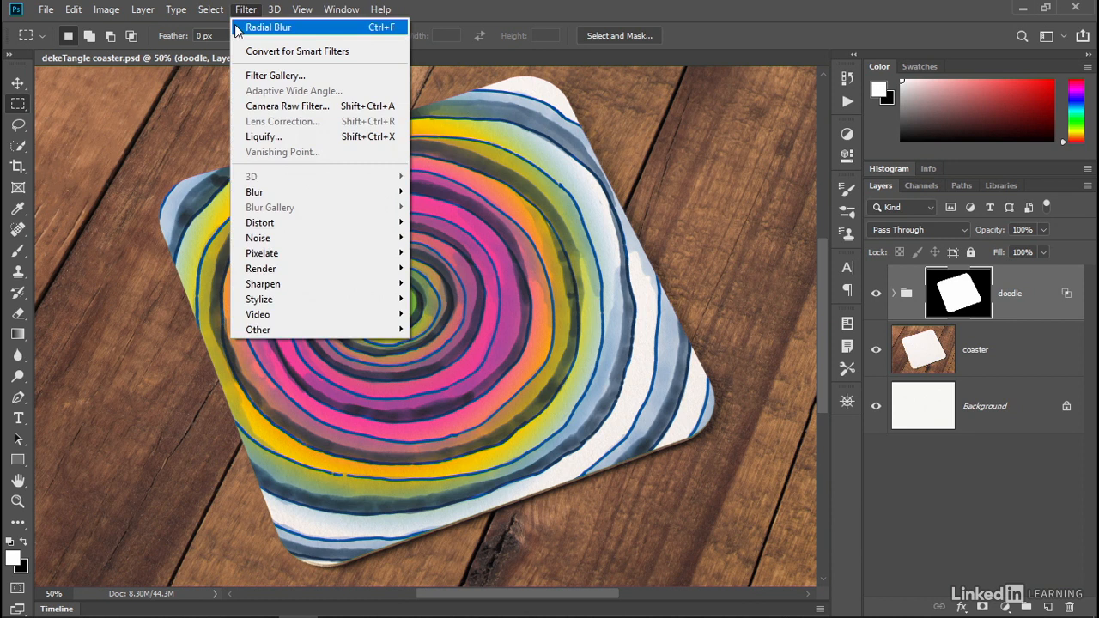
pyautogui.press('Escape')
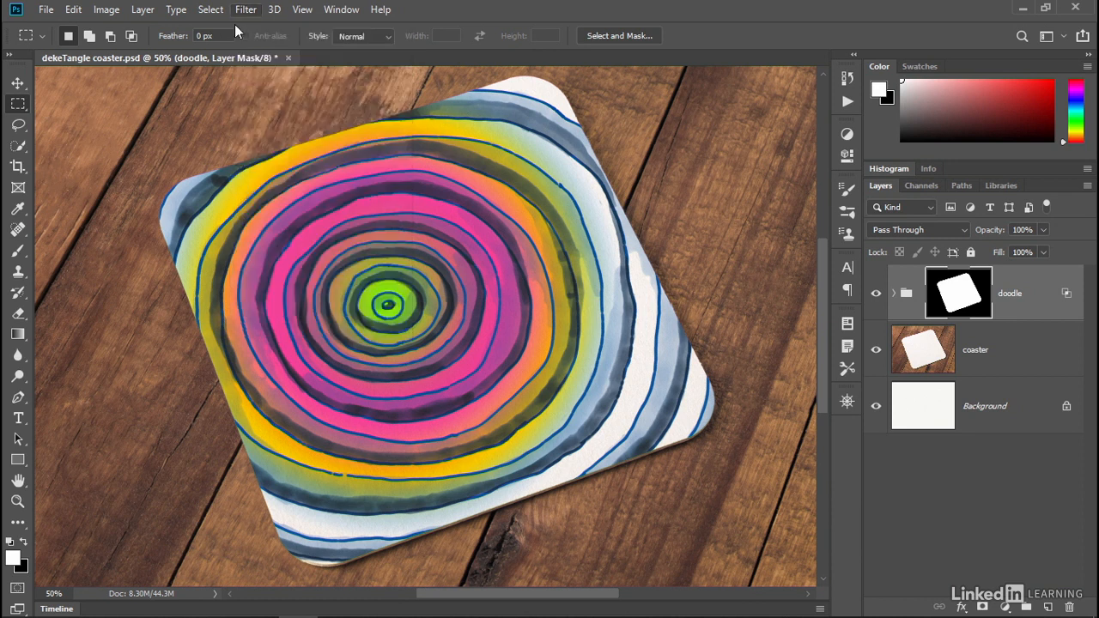
pyautogui.click(894, 294)
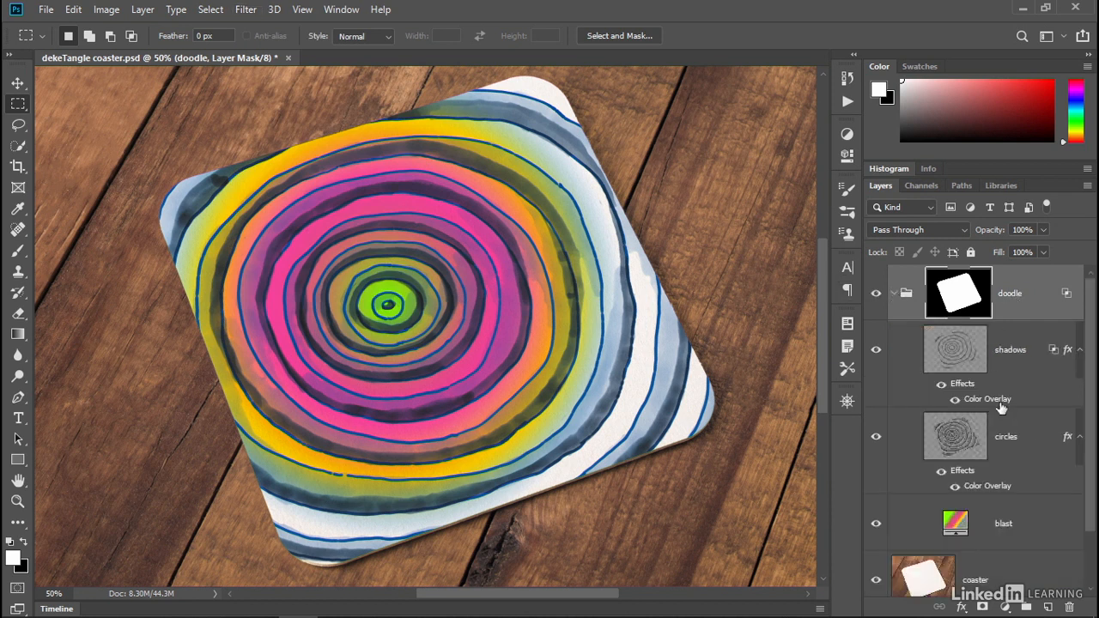
pyautogui.click(1030, 432)
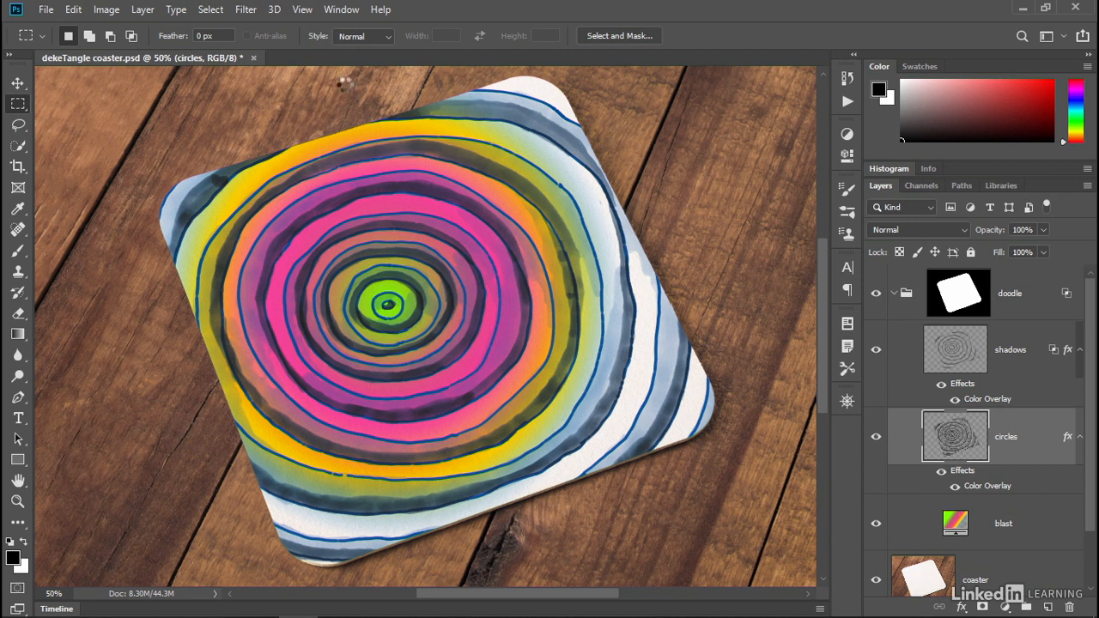
# - Reapply the last Radial Blur filter to the circles layer and undo it
pyautogui.hotkey('ctrl', 'f')
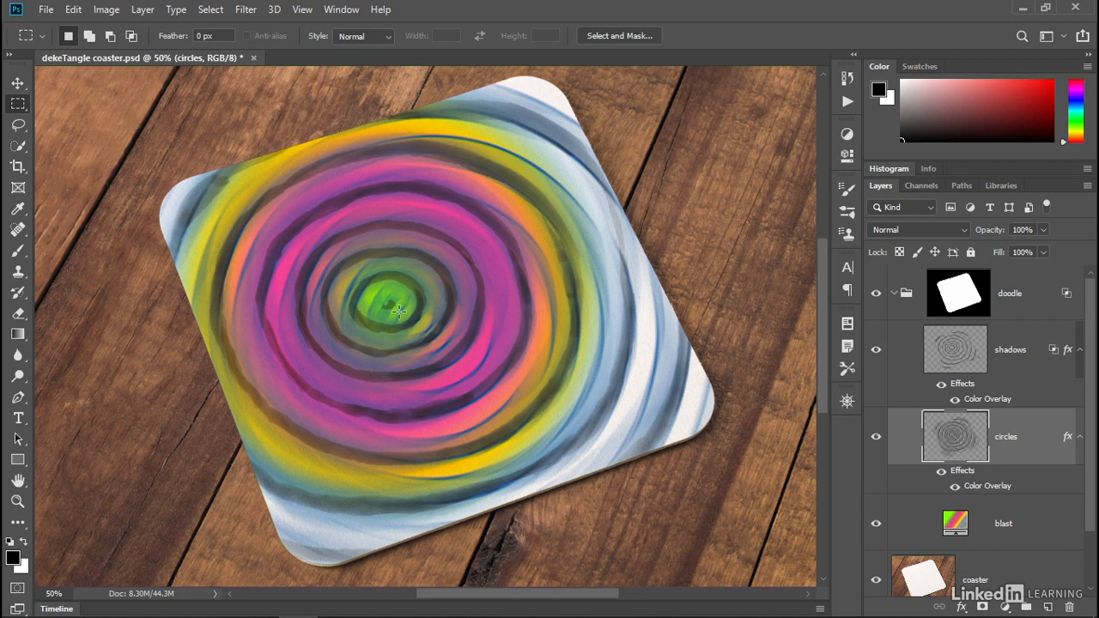
pyautogui.hotkey('ctrl', 'z')
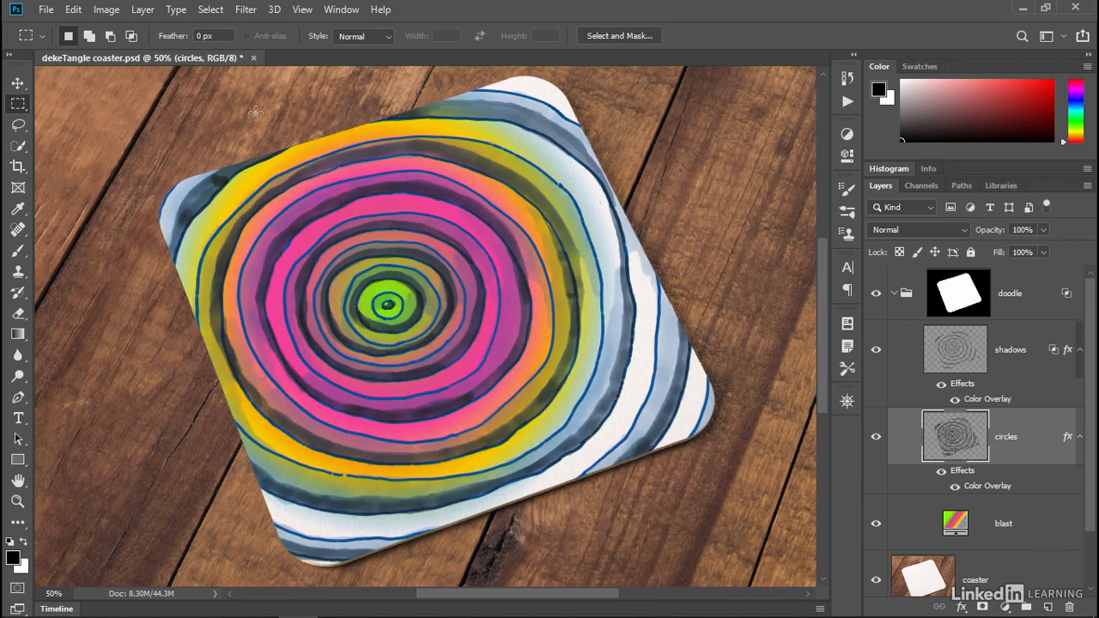
# - Apply Radial Blur to the circles layer with amount 30, Spin method and Good quality, nudging the blur center
pyautogui.click(245, 10)
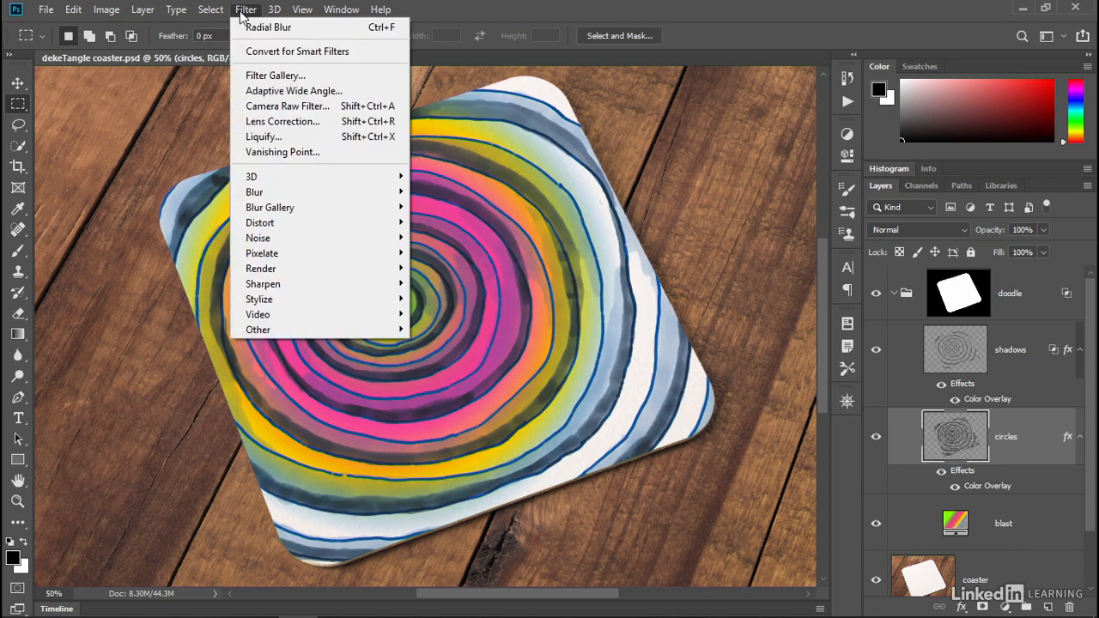
pyautogui.click(324, 32)
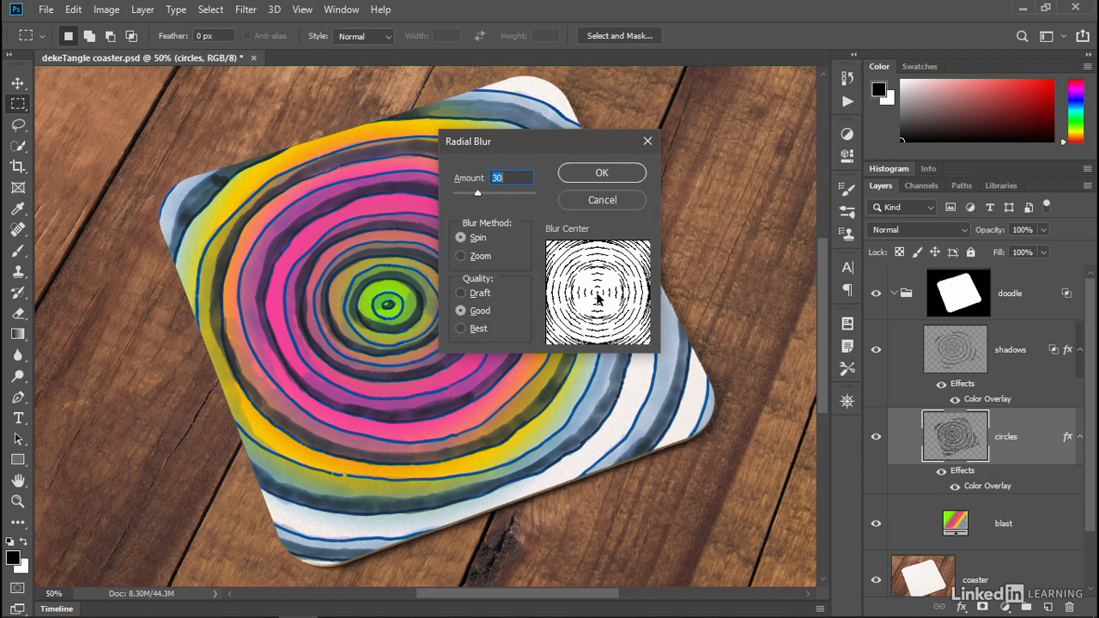
pyautogui.moveTo(599, 297); pyautogui.dragTo(592, 292)
pyautogui.click(572, 178)
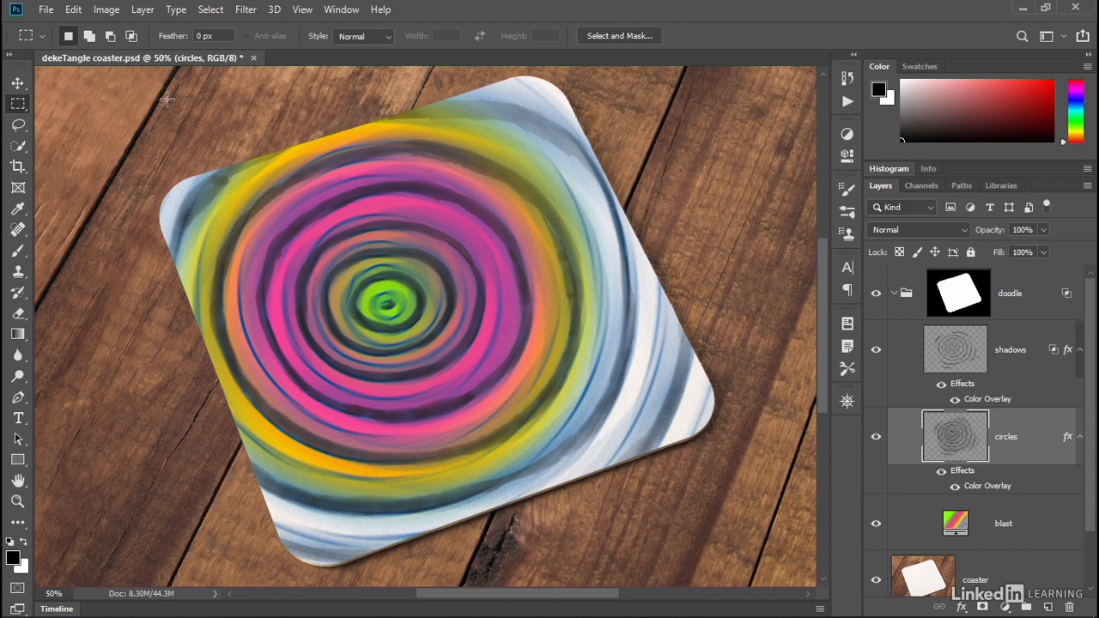
# - Open the keyboard shortcuts, switch the set to Photoshop Defaults, and review the Edit menu shortcuts
pyautogui.click(74, 10)
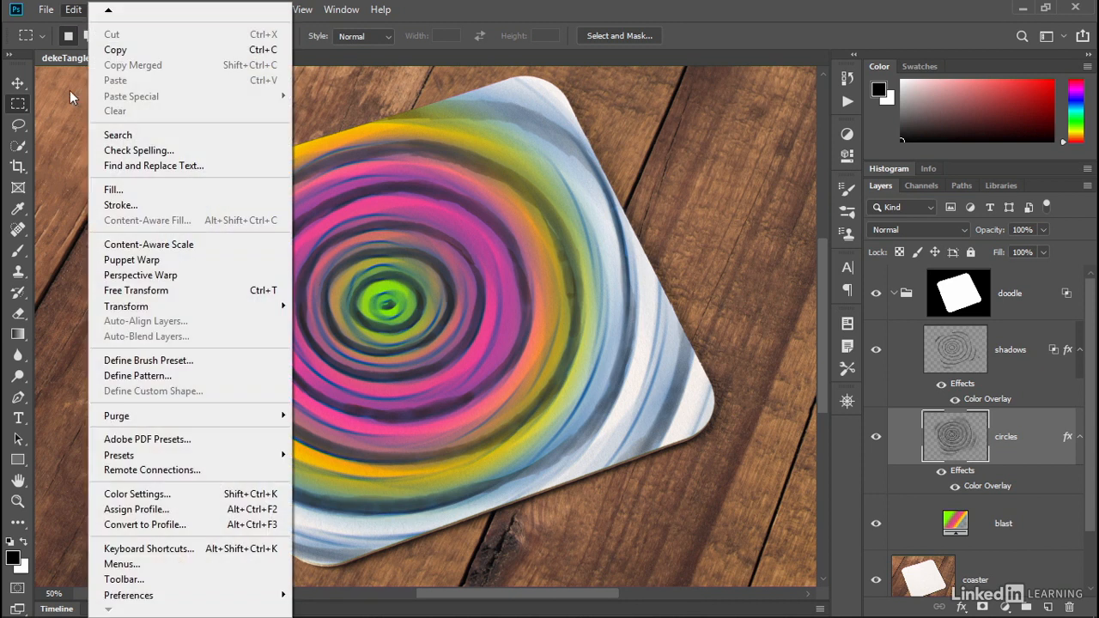
pyautogui.click(198, 550)
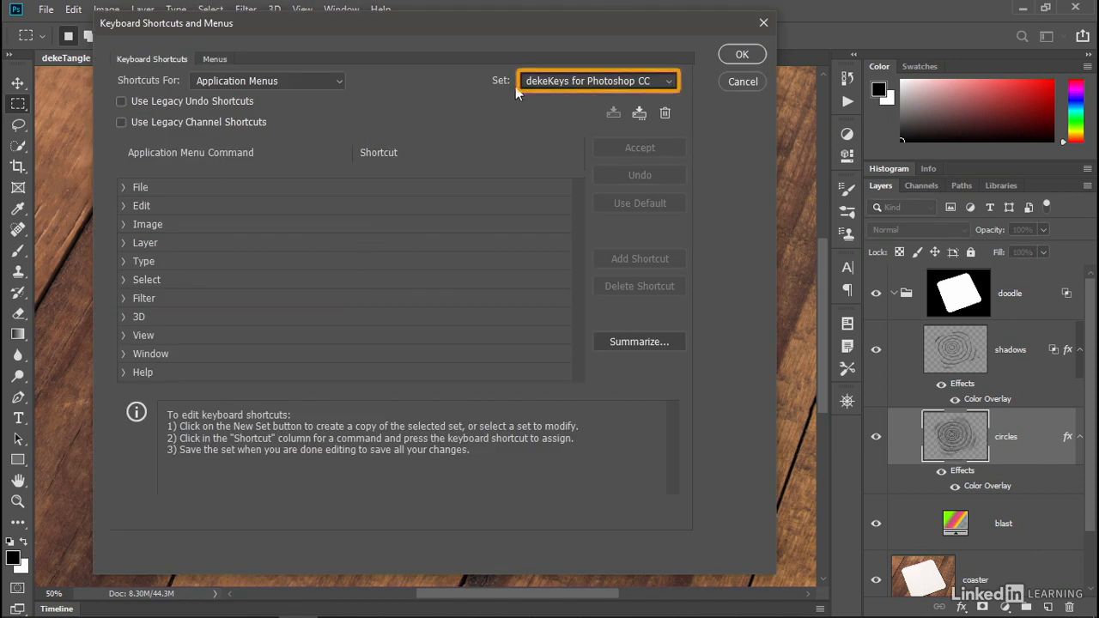
pyautogui.click(541, 86)
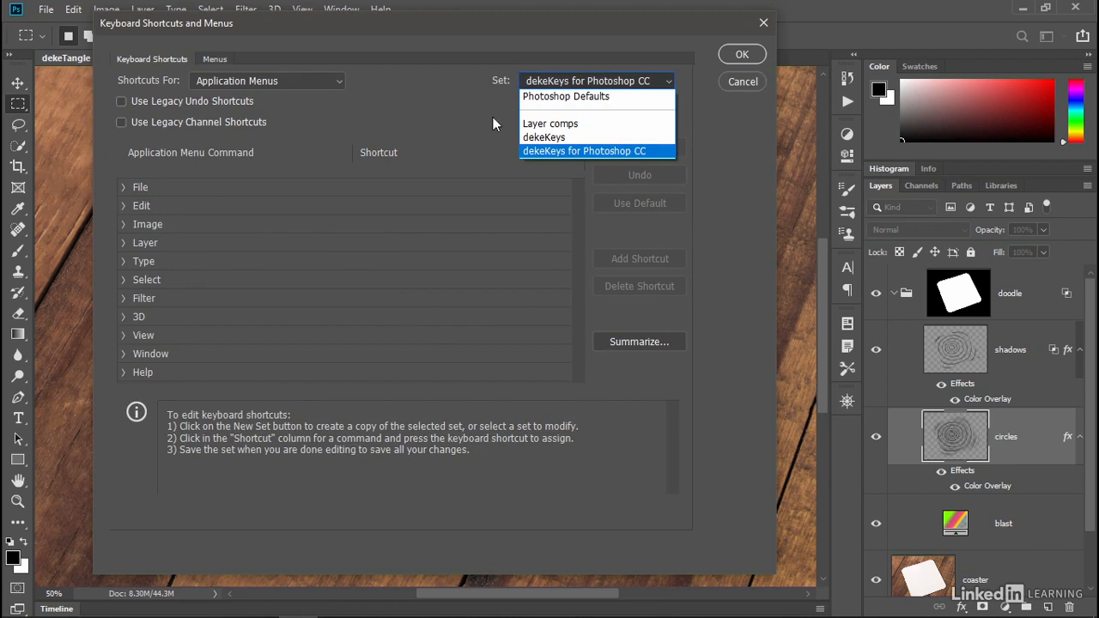
pyautogui.click(624, 97)
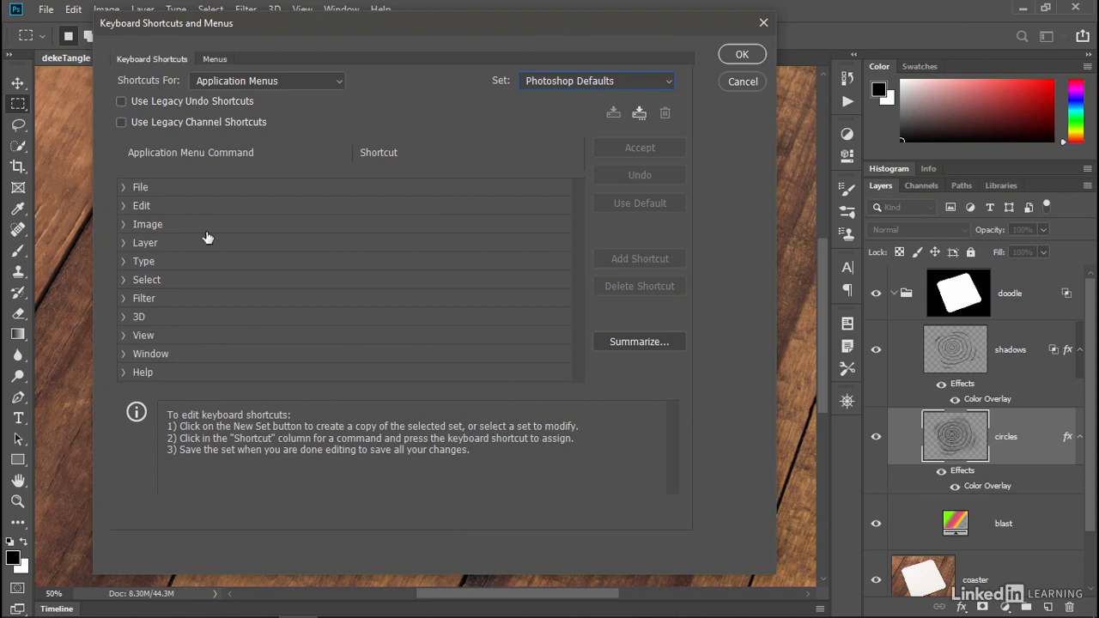
pyautogui.click(123, 207)
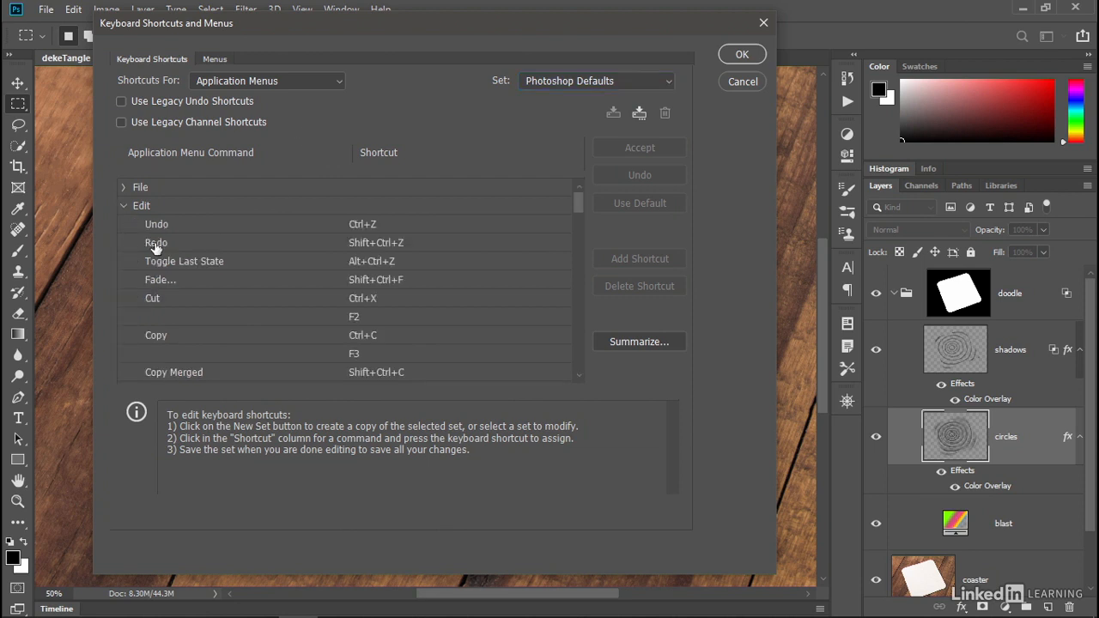
pyautogui.click(578, 322)
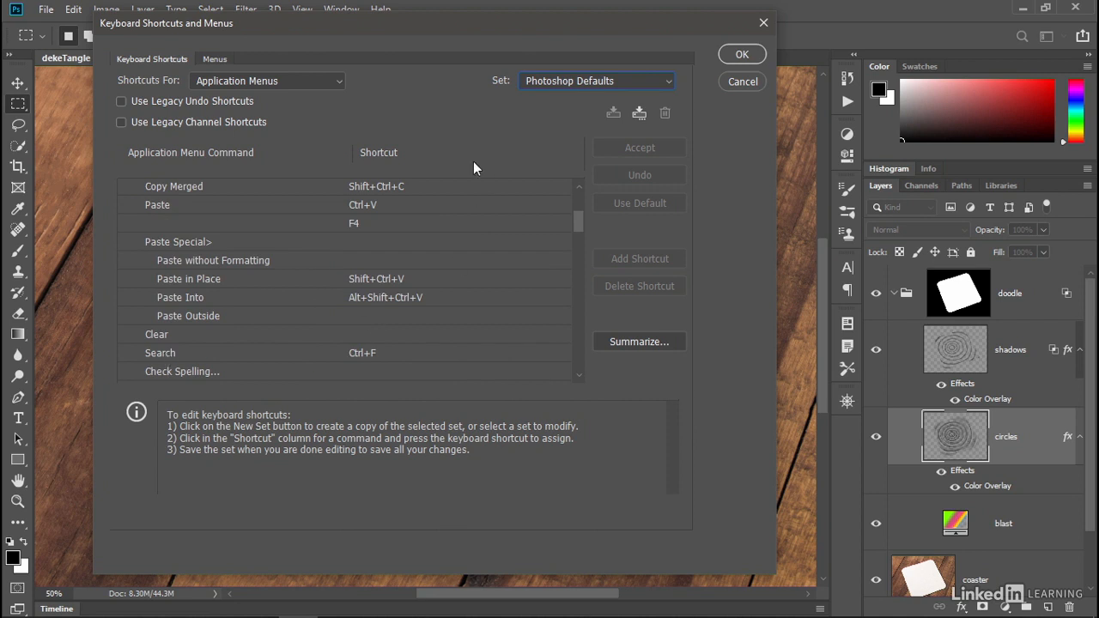
pyautogui.click(736, 53)
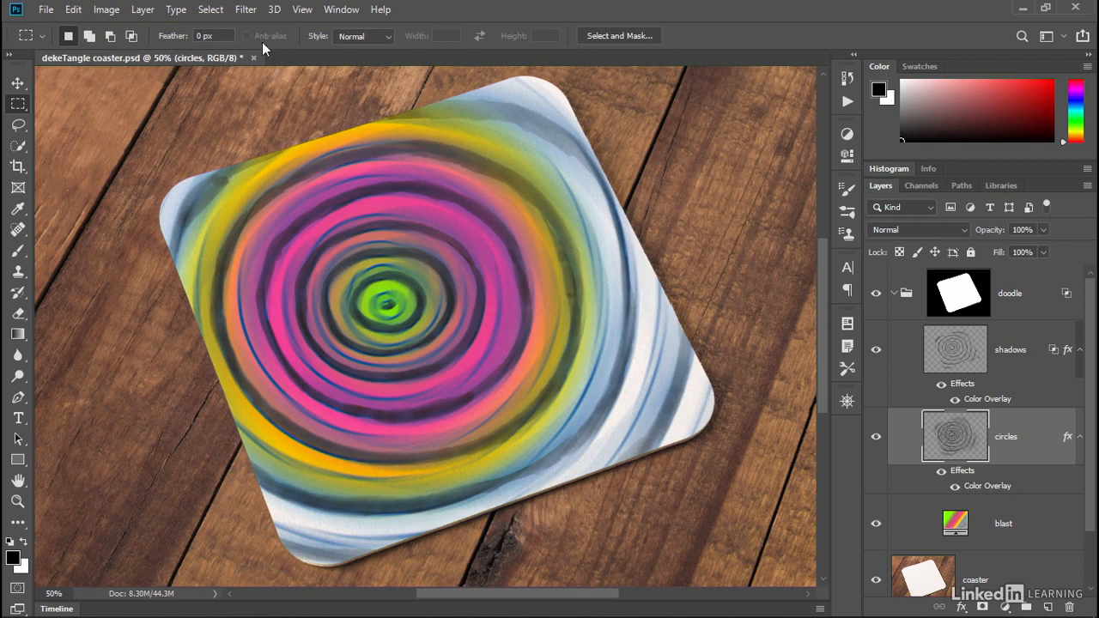
# - Reapply Radial Blur to the circles layer through the last-filter command and undo it
pyautogui.click(245, 9)
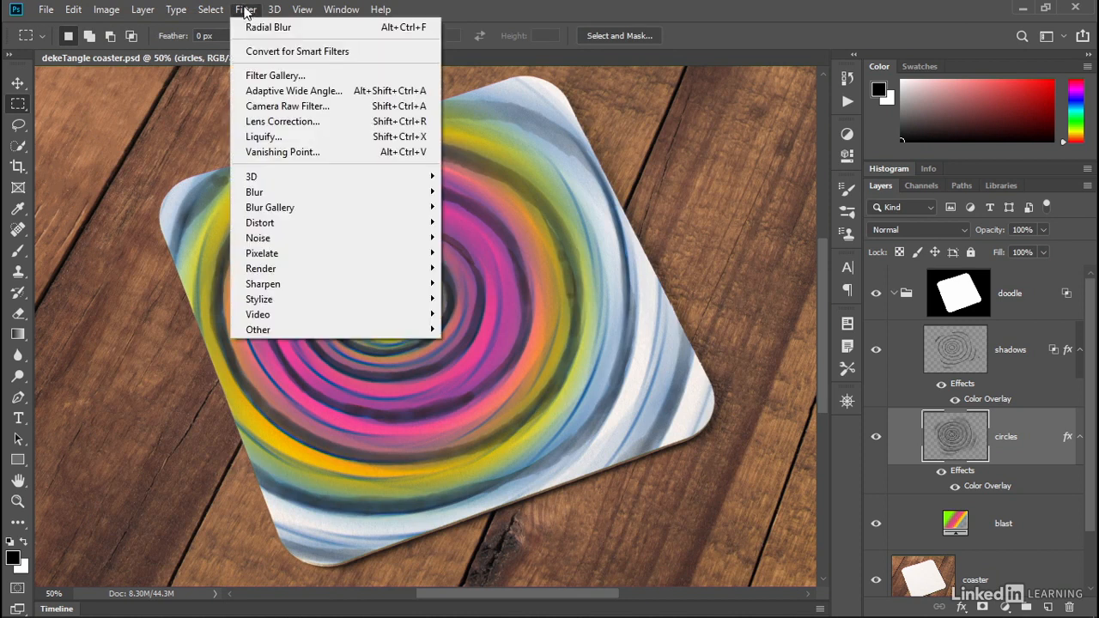
pyautogui.click(367, 28)
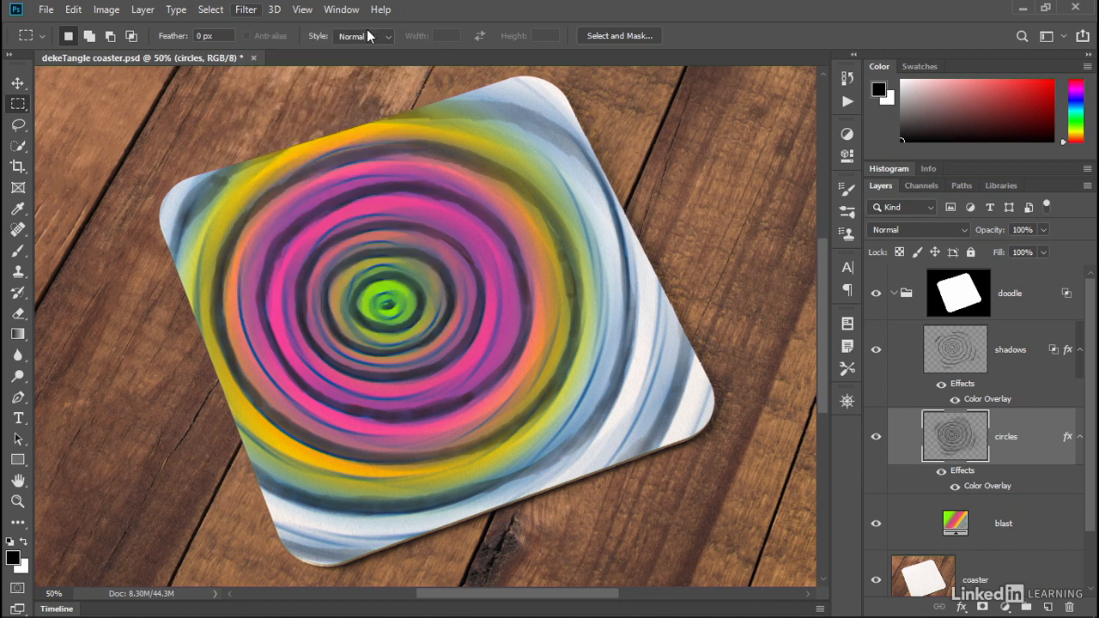
pyautogui.hotkey('ctrl', 'z')
pyautogui.hotkey('ctrl', 'z')
pyautogui.hotkey('ctrl', 'z')
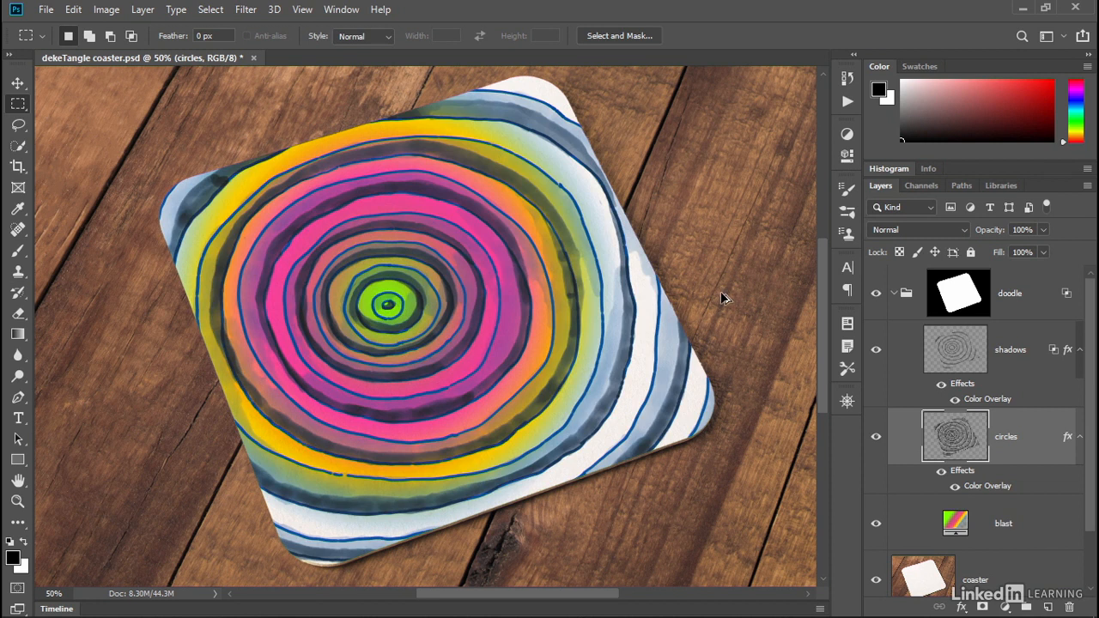
pyautogui.hotkey('ctrl', 'z')
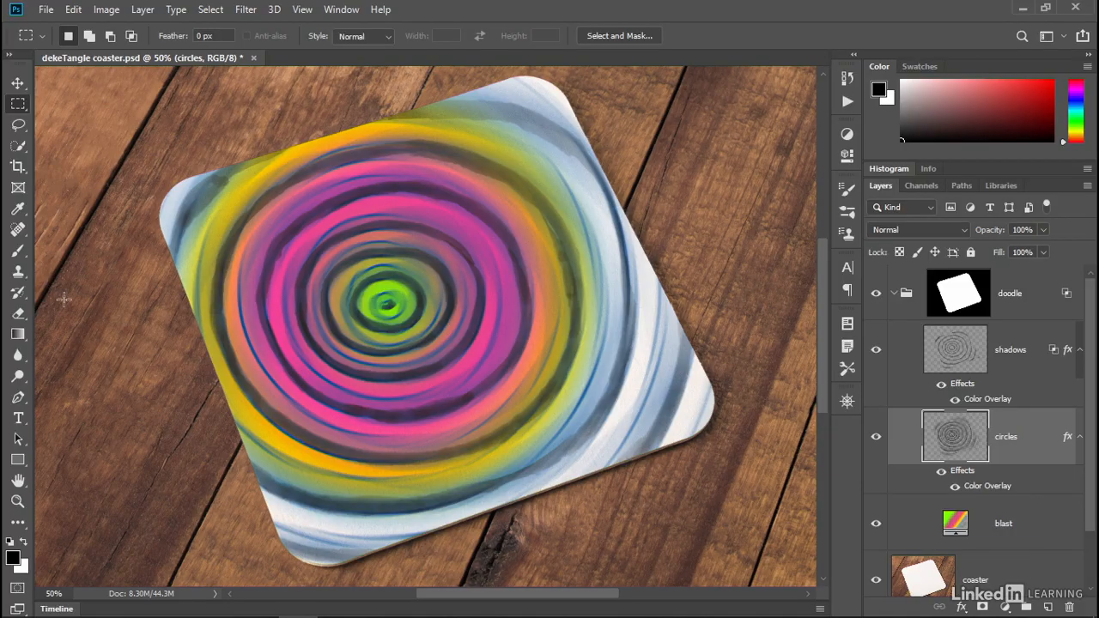
# - Reopen the keyboard shortcuts and switch the set to dekeKeys for Photoshop CC
pyautogui.click(73, 10)
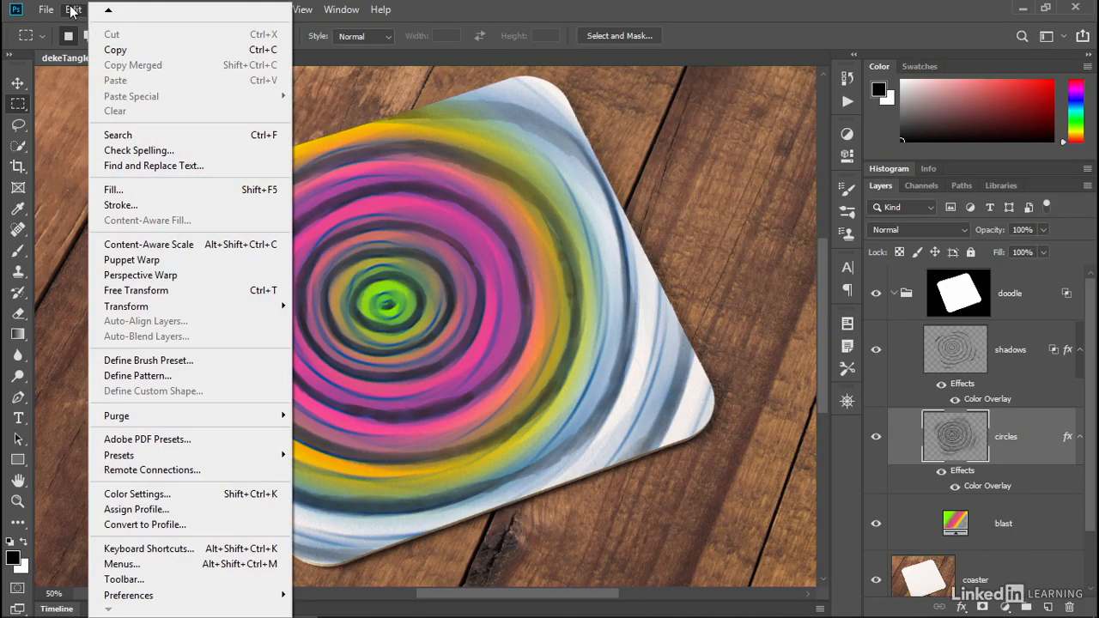
pyautogui.click(213, 553)
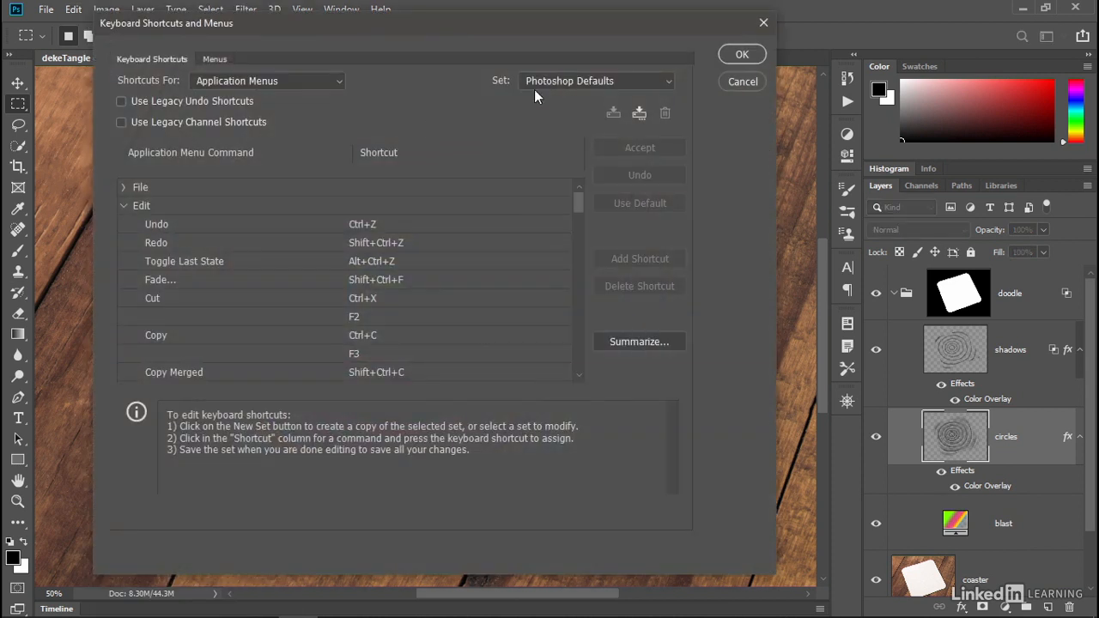
pyautogui.click(537, 78)
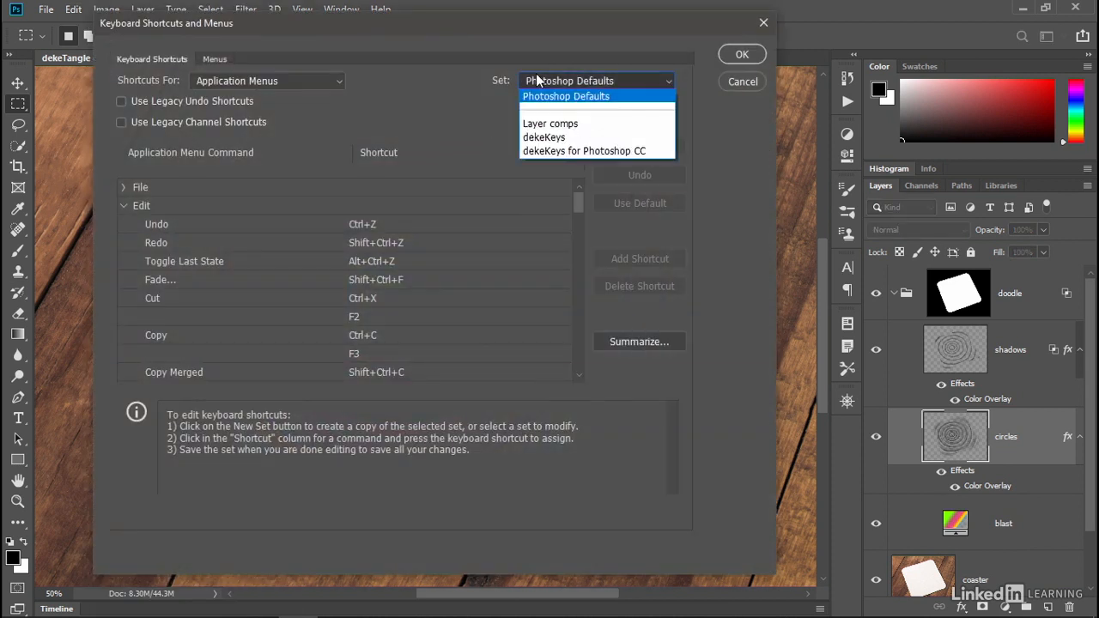
pyautogui.click(657, 155)
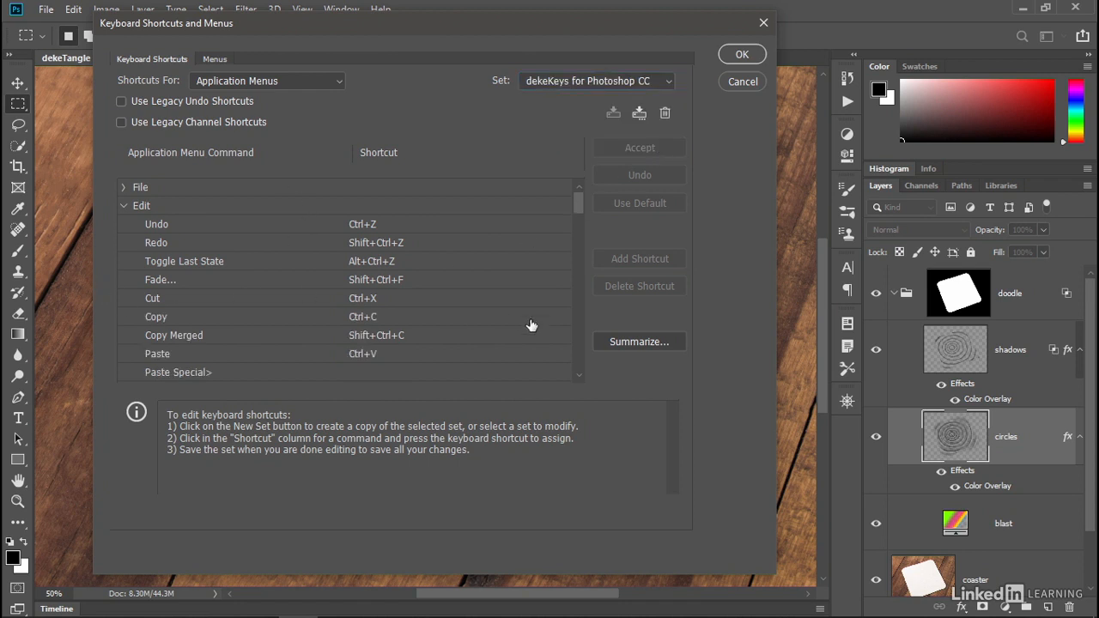
# - Give Edit > Search the default Ctrl+F shortcut, jump to the conflict, and restore Last Filter's default Alt+Ctrl+F
pyautogui.scroll(-3, 577, 361)
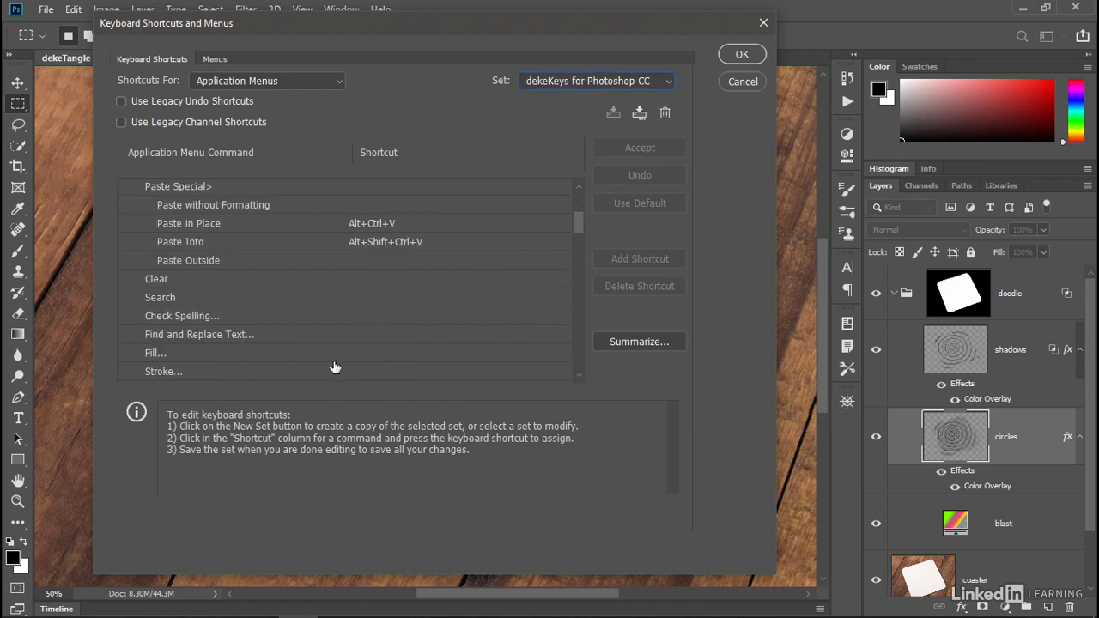
pyautogui.click(382, 298)
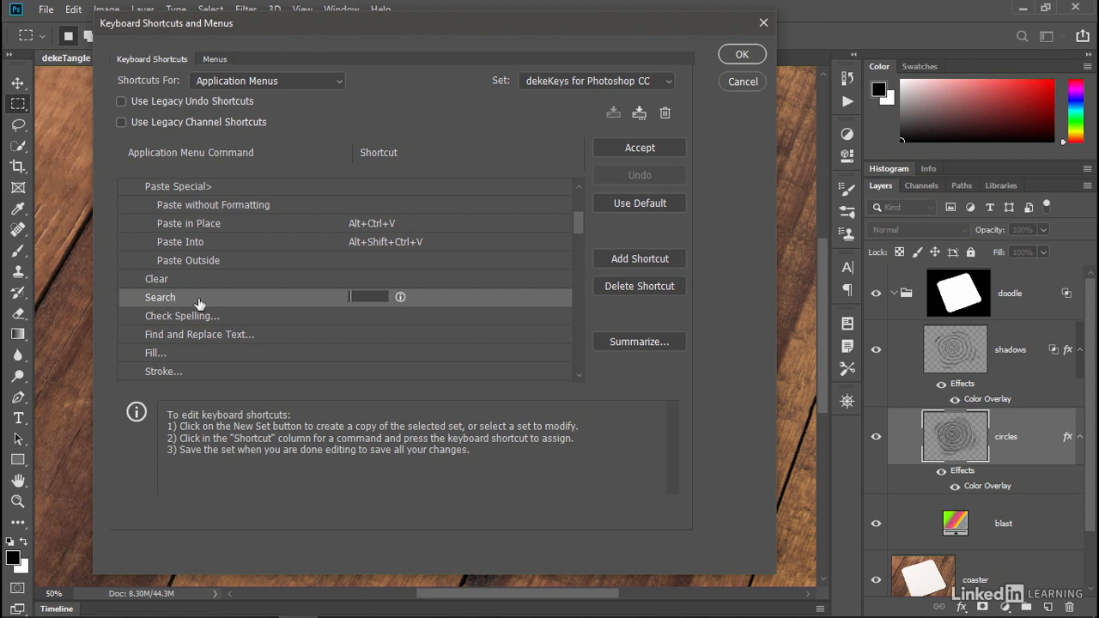
pyautogui.click(620, 205)
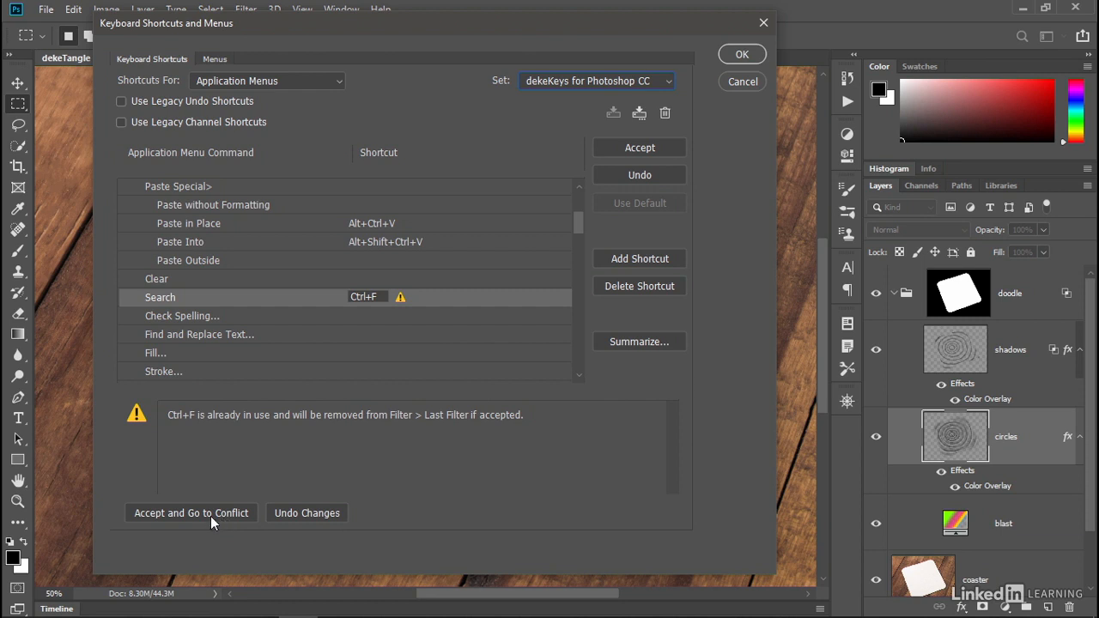
pyautogui.click(178, 514)
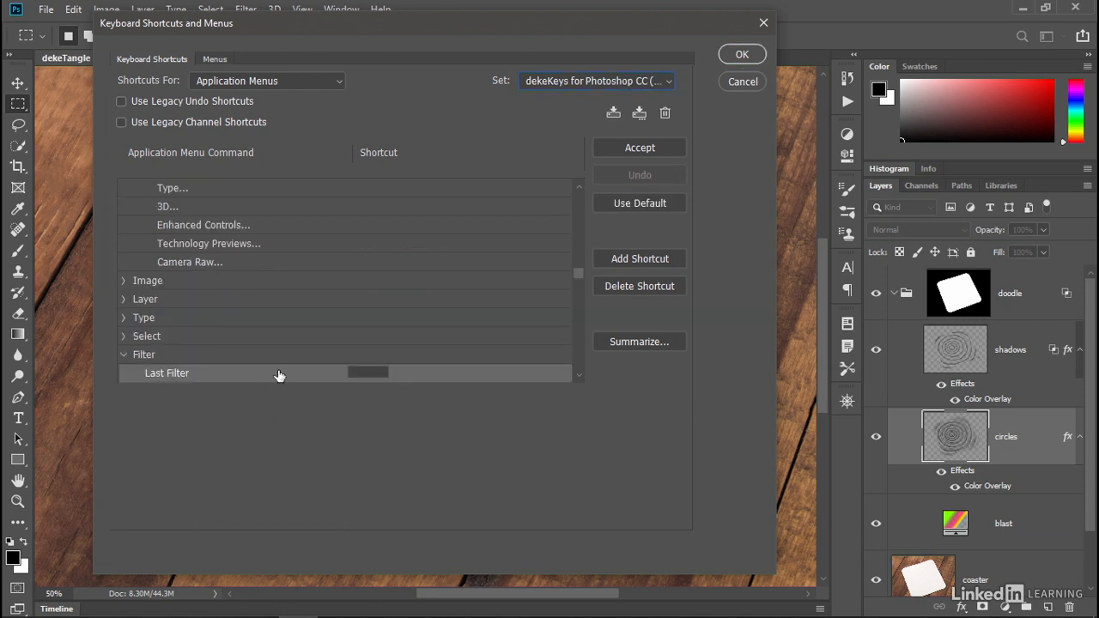
pyautogui.click(610, 207)
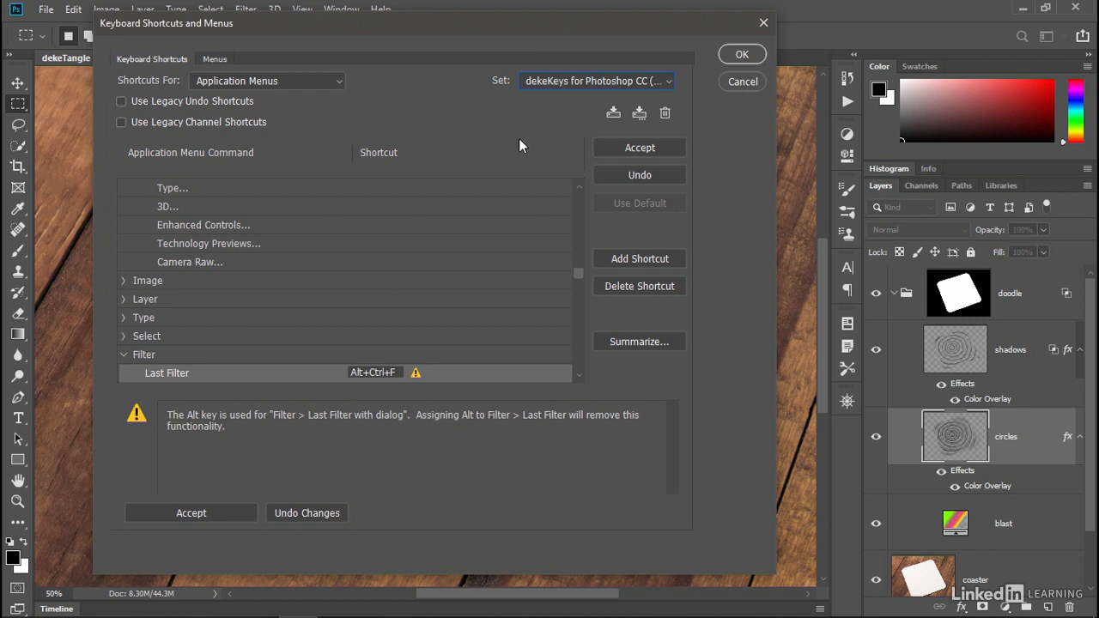
# - Save the modified shortcut set as dekeKeys for Photoshop with Search
pyautogui.click(639, 115)
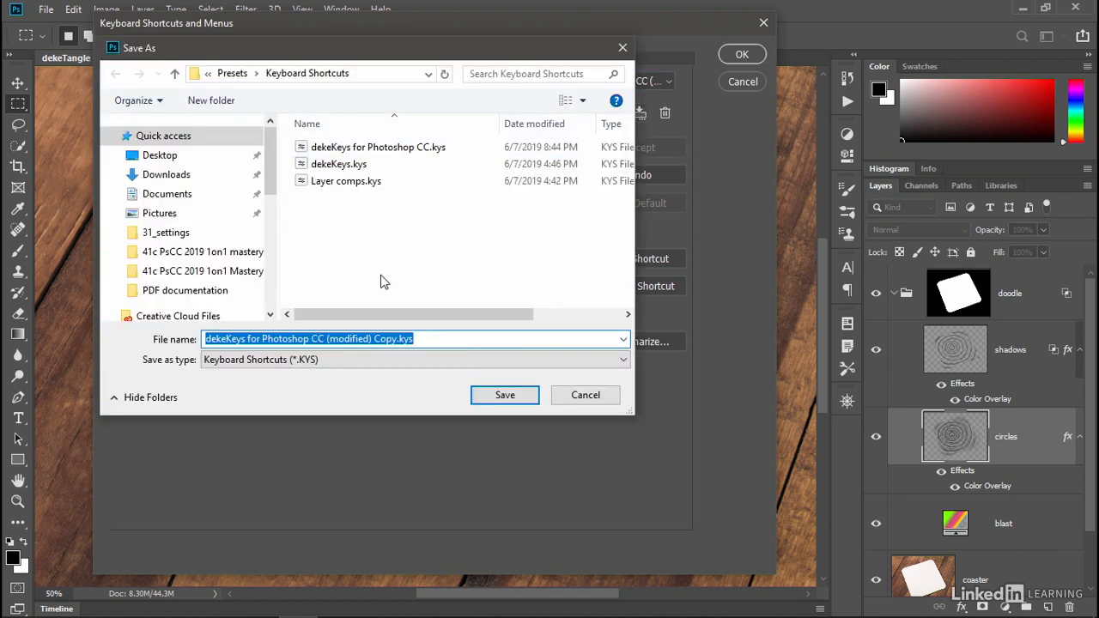
pyautogui.moveTo(397, 339); pyautogui.dragTo(311, 341)
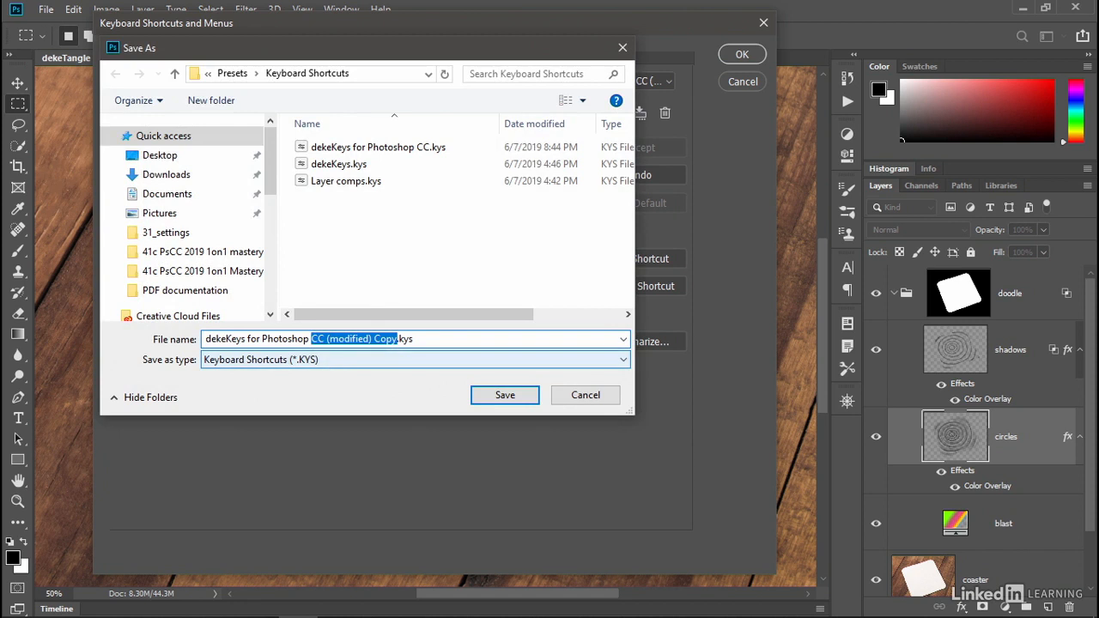
pyautogui.write('with Search')
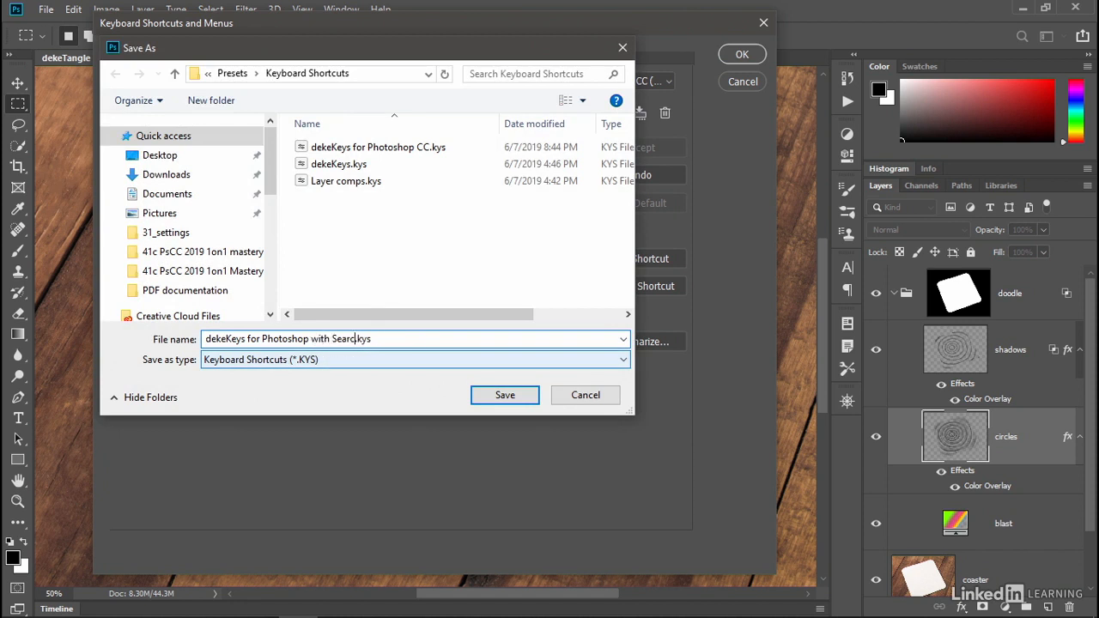
pyautogui.click(504, 395)
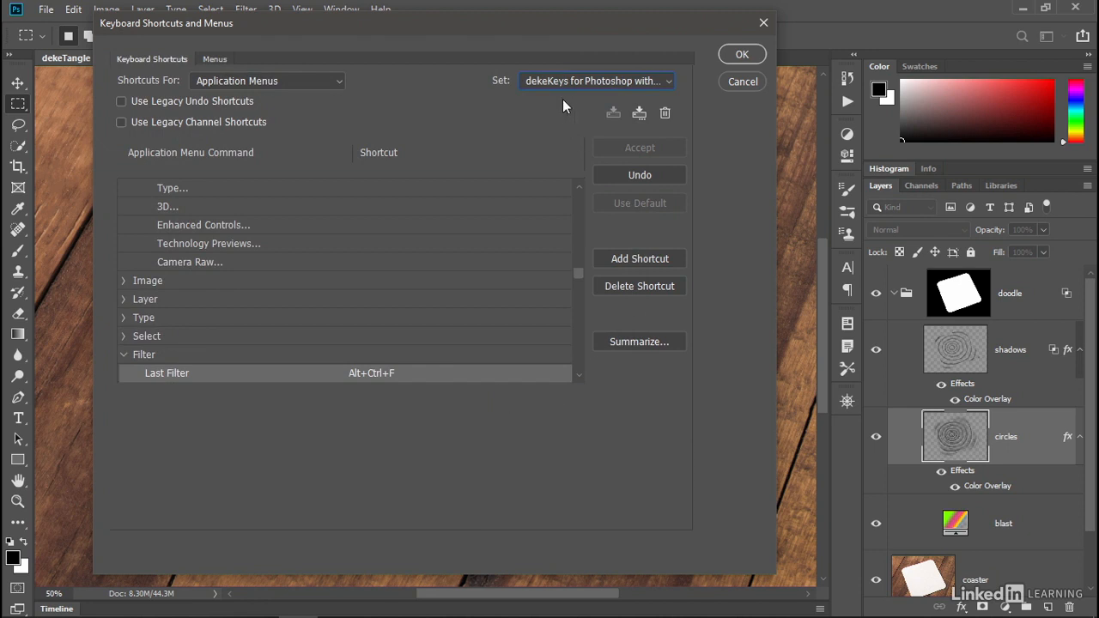
# - Switch the active shortcut set back to dekeKeys for Photoshop CC and close the dialog
pyautogui.click(598, 83)
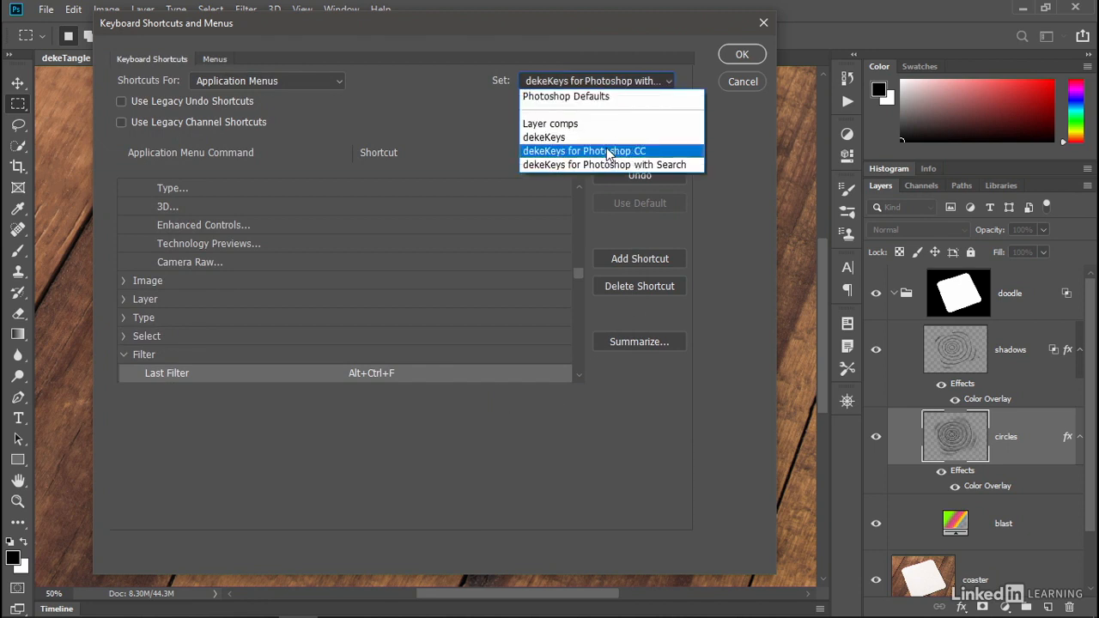
pyautogui.click(679, 150)
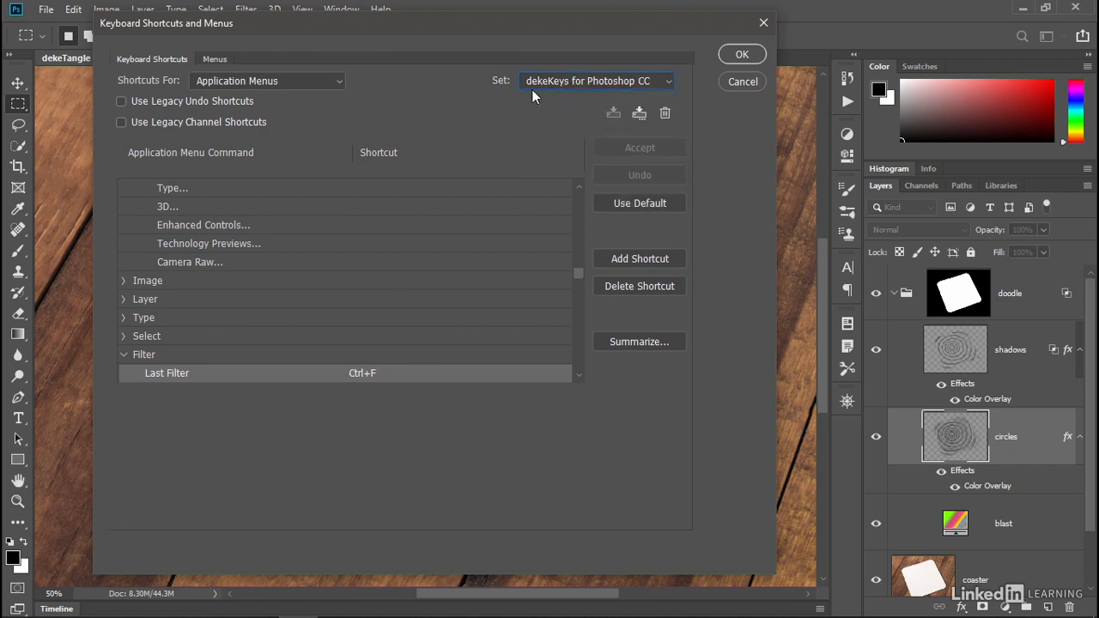
pyautogui.click(723, 53)
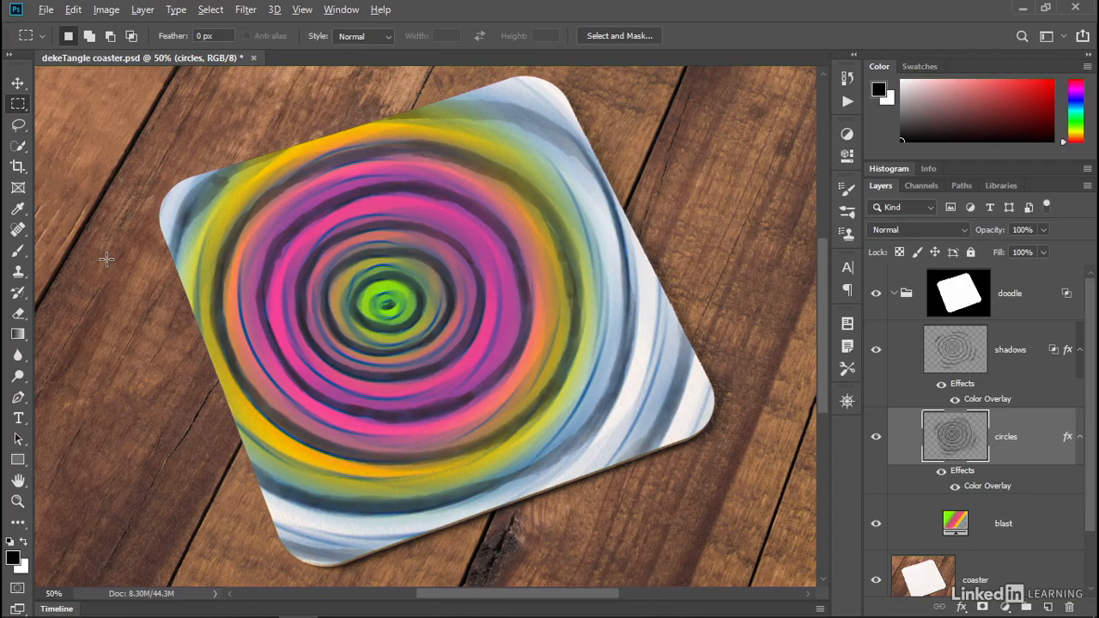
# - Switch to Acrobat and open the dekeKeys for PsCC shortcut reference PDF
pyautogui.hotkey('alt', 'Tab')
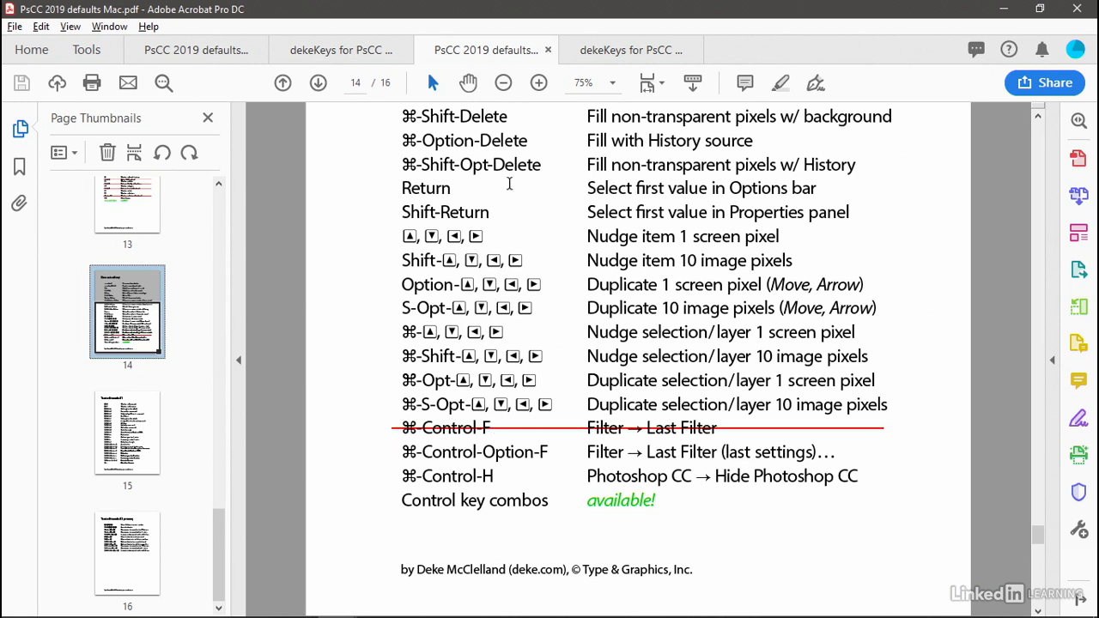
pyautogui.click(605, 51)
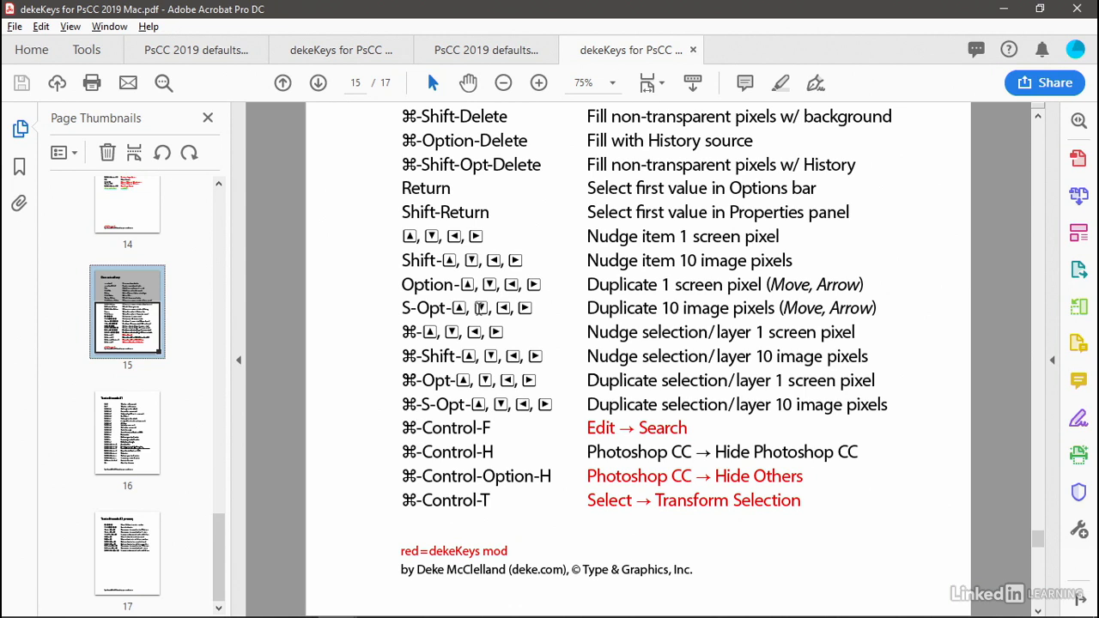